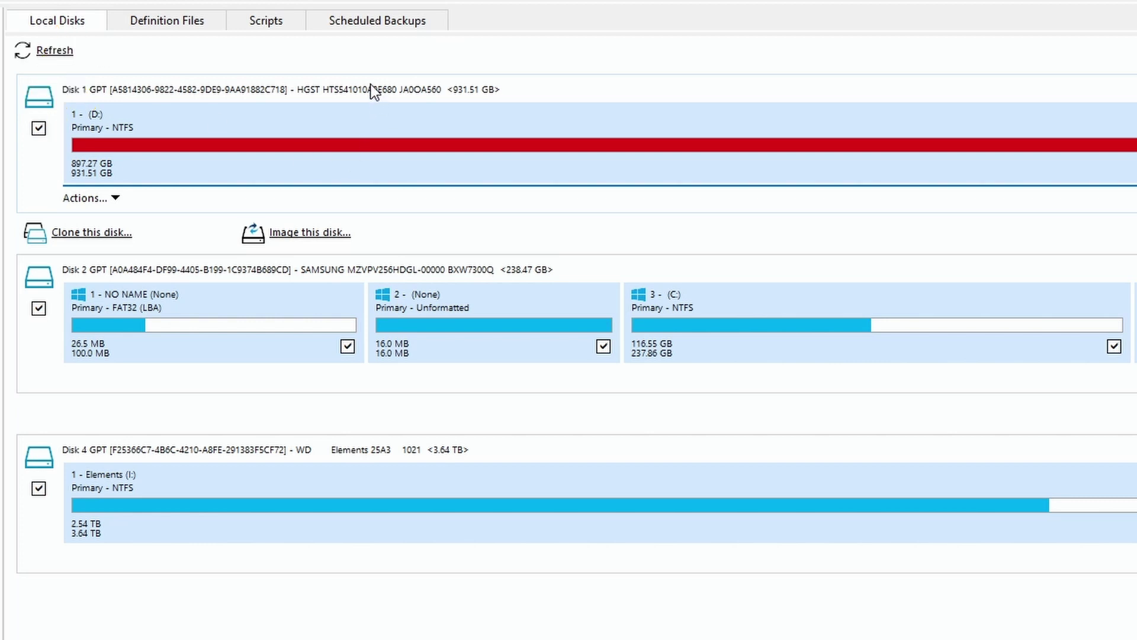
Step: Look over the attached disks and refresh the list of local disks
mouse_move(486, 503)
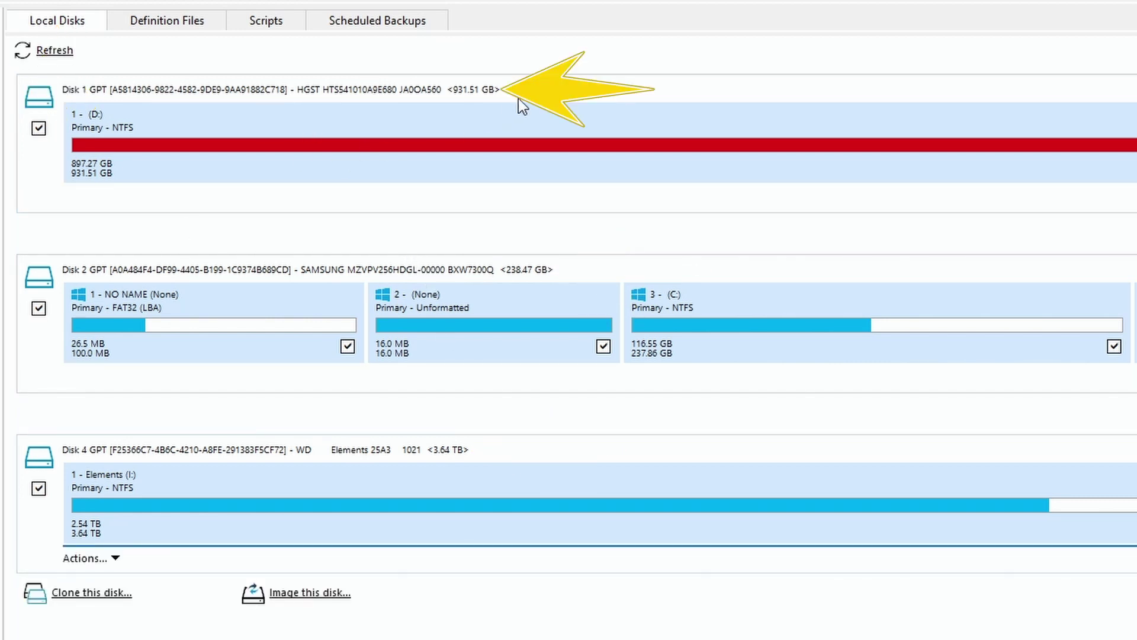
mouse_move(497, 96)
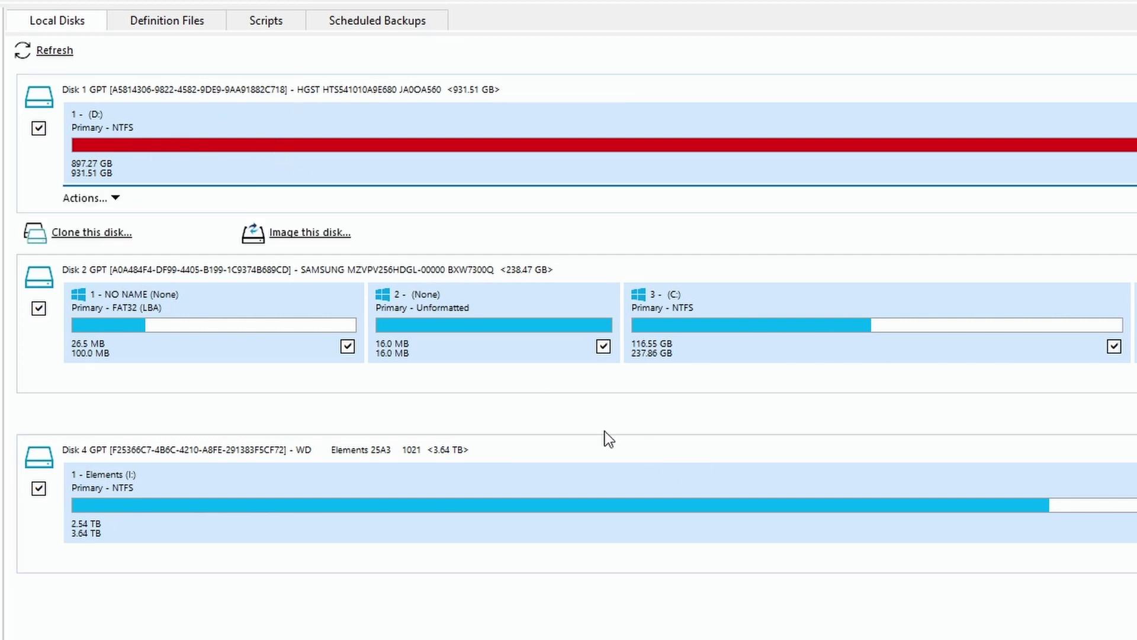
mouse_move(364, 386)
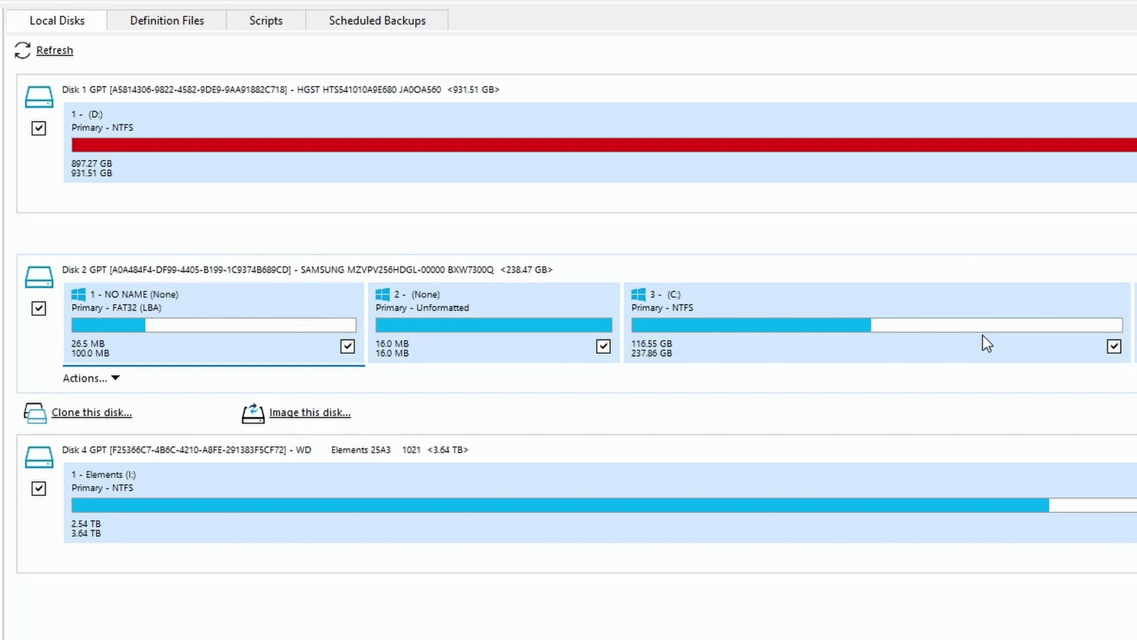
left_click(467, 460)
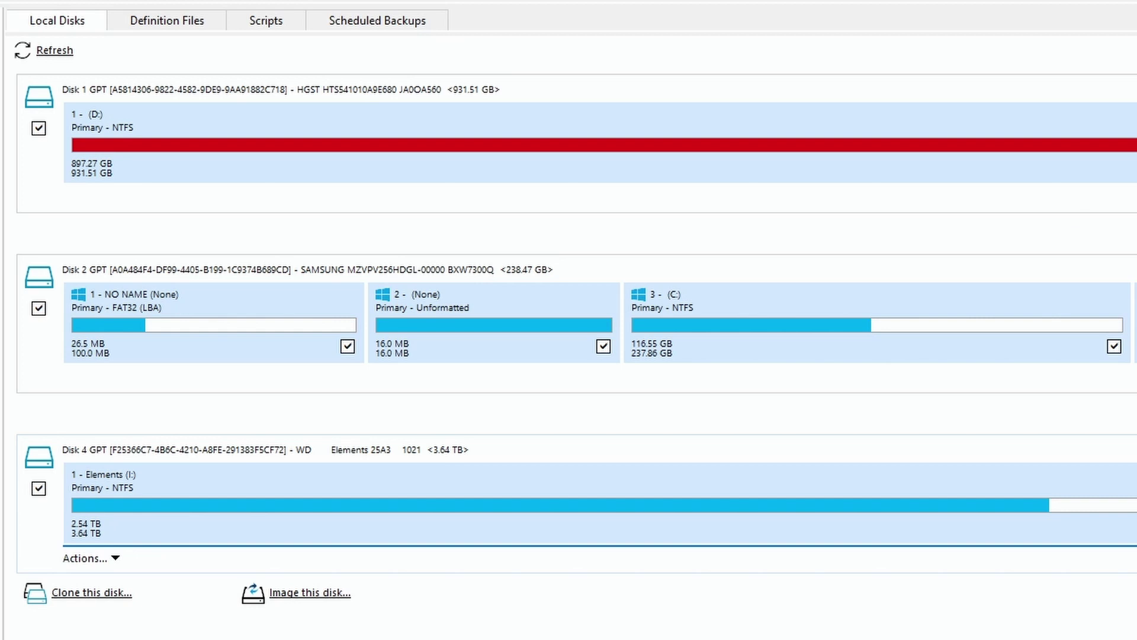
left_click(53, 51)
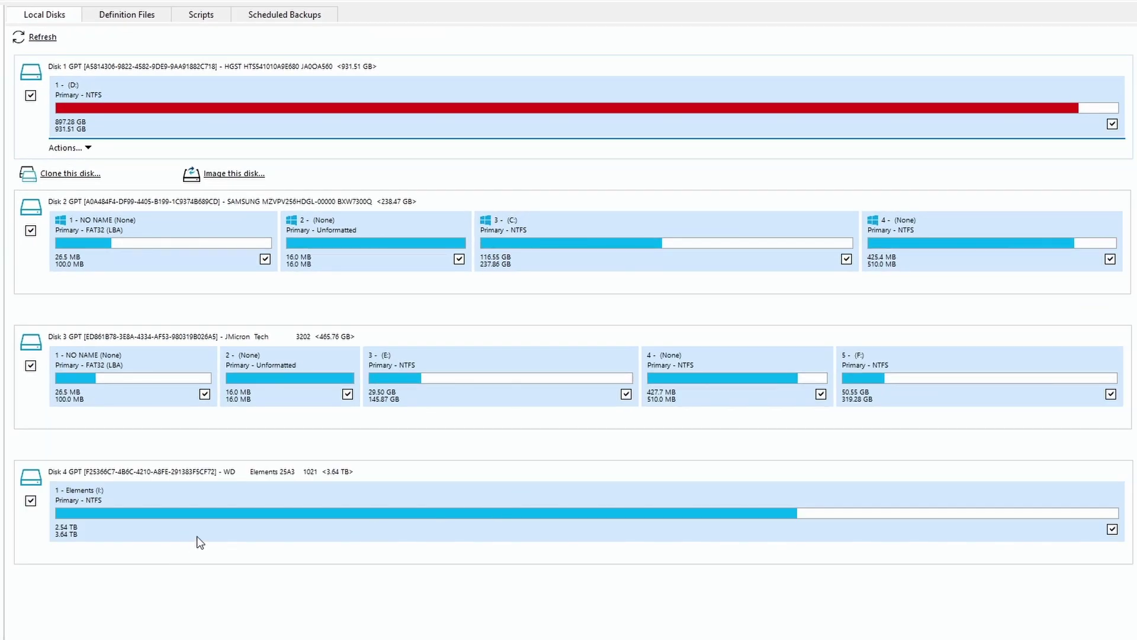
Step: Start an image backup of Disk 3, the 465.76 GB JMicron Tech drive, with all its partitions
left_click(351, 336)
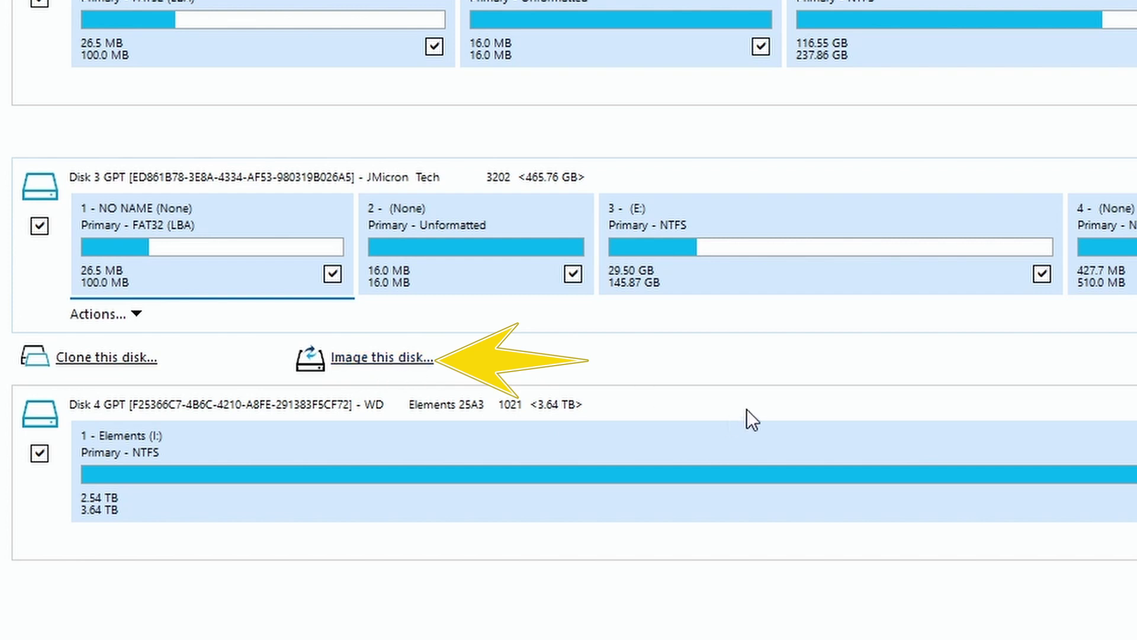
left_click(656, 405)
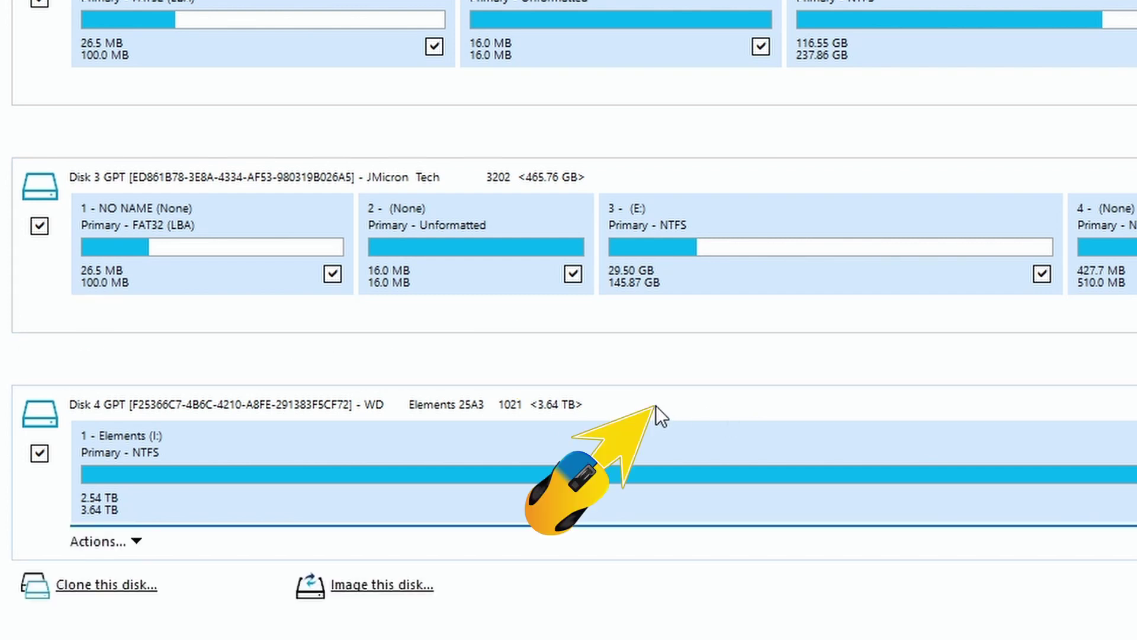
left_click(666, 164)
key("Up")
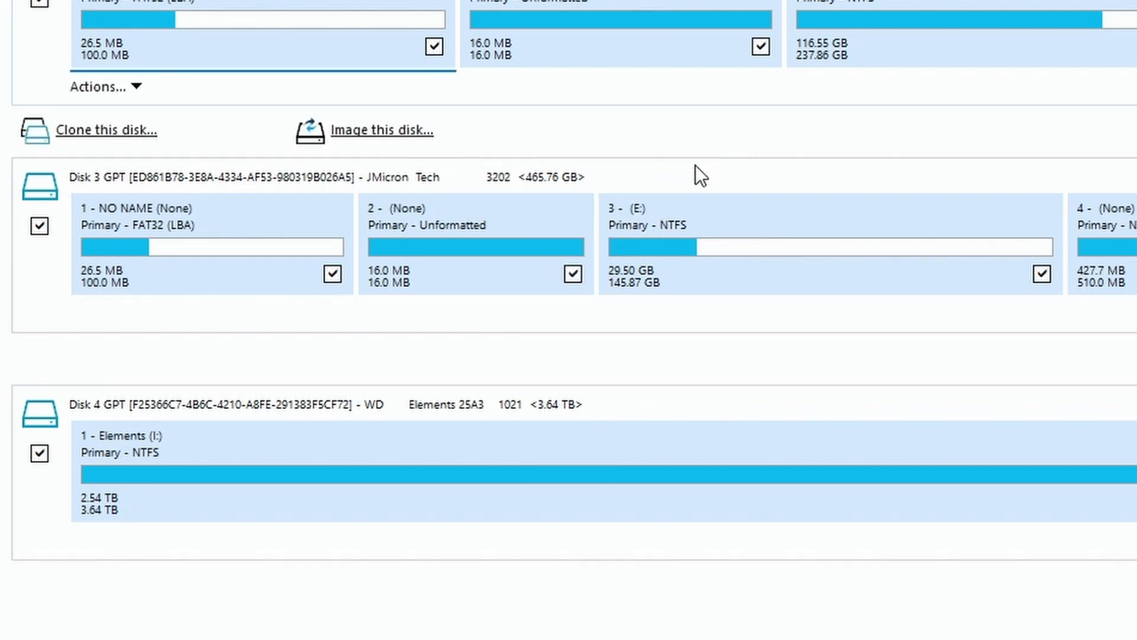
left_click(693, 180)
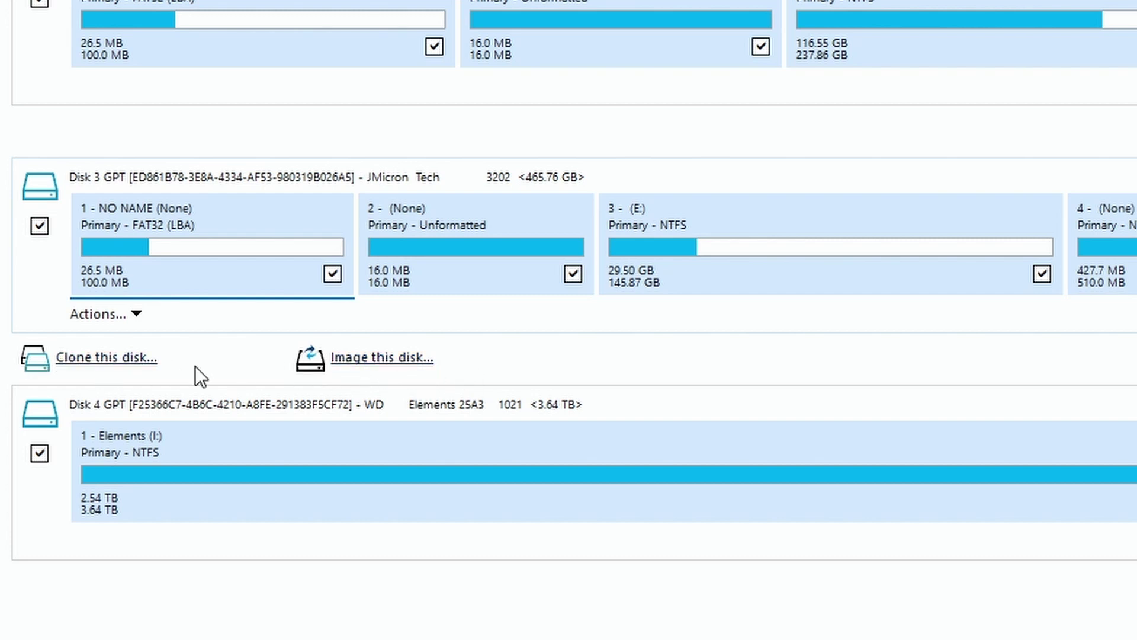
left_click(358, 496)
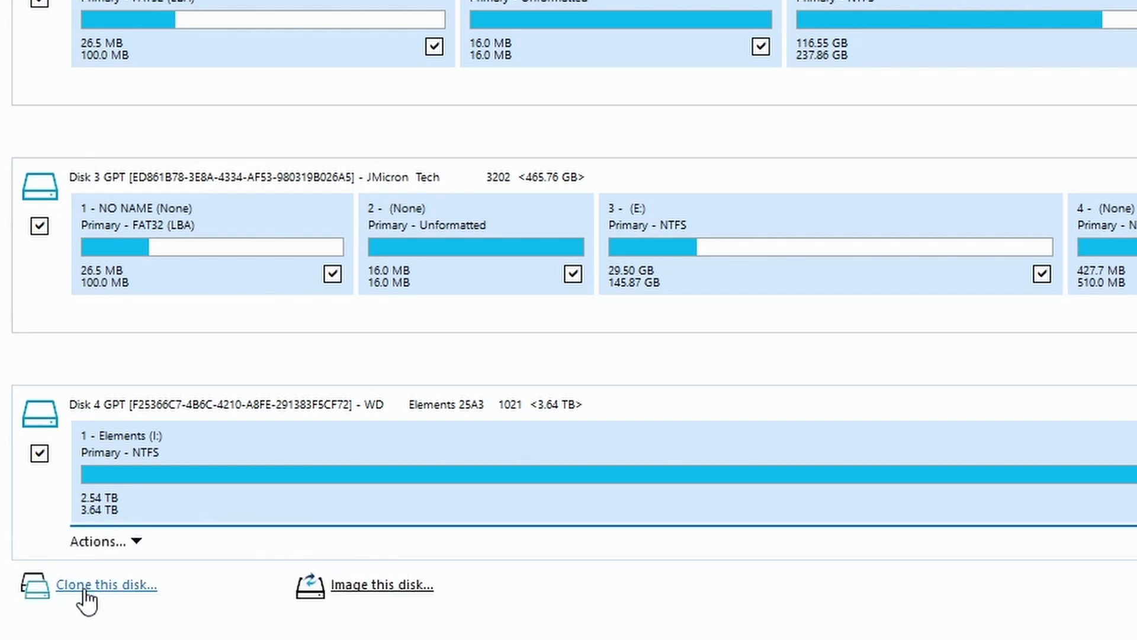
left_click(373, 311)
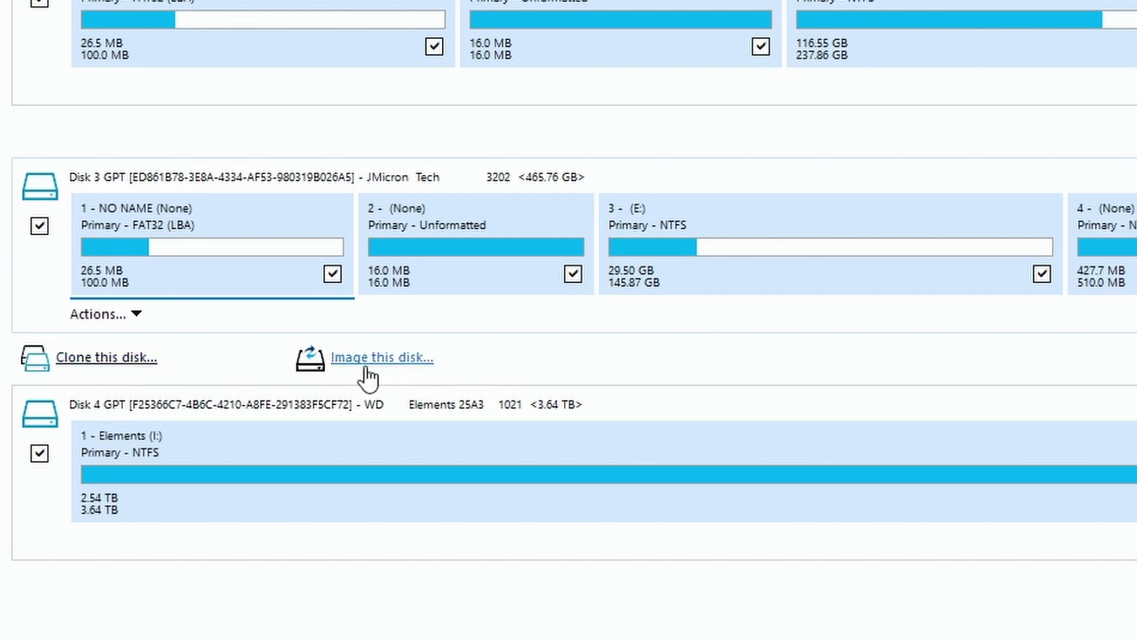
left_click(403, 360)
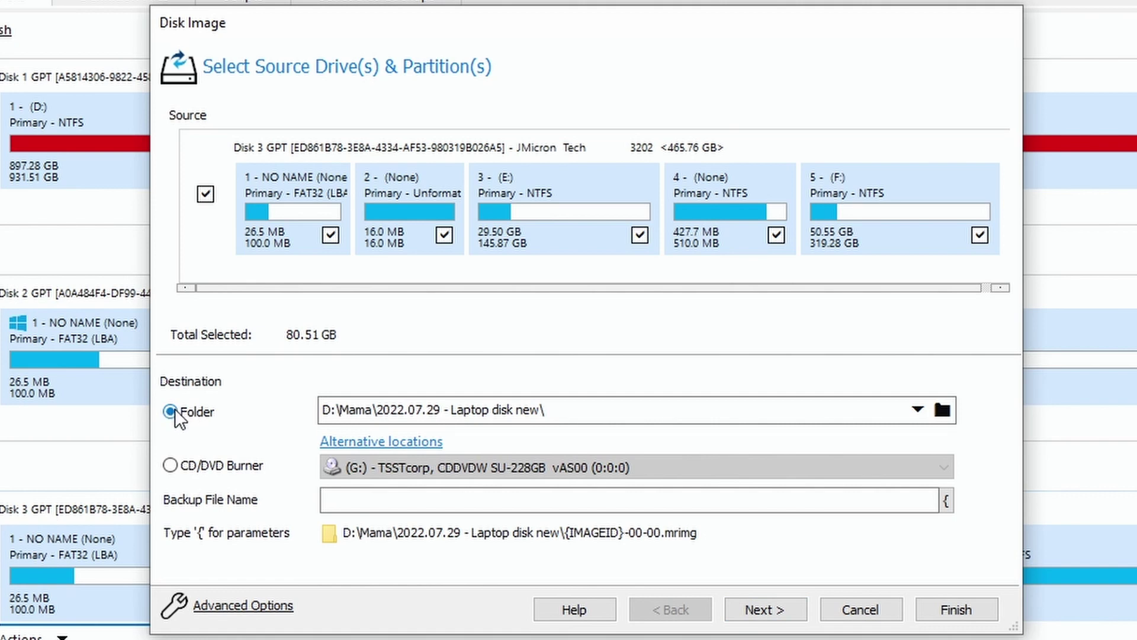
Step: Set the image destination to a folder and browse to Backups_disks on the Elements (I:) drive
left_click(172, 467)
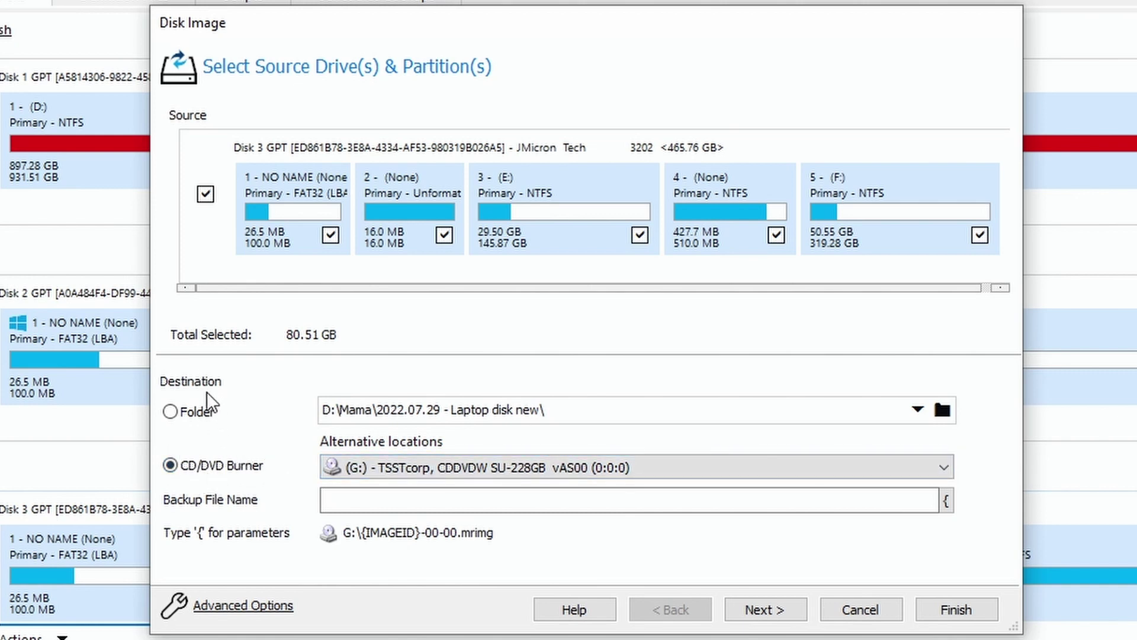
left_click(170, 411)
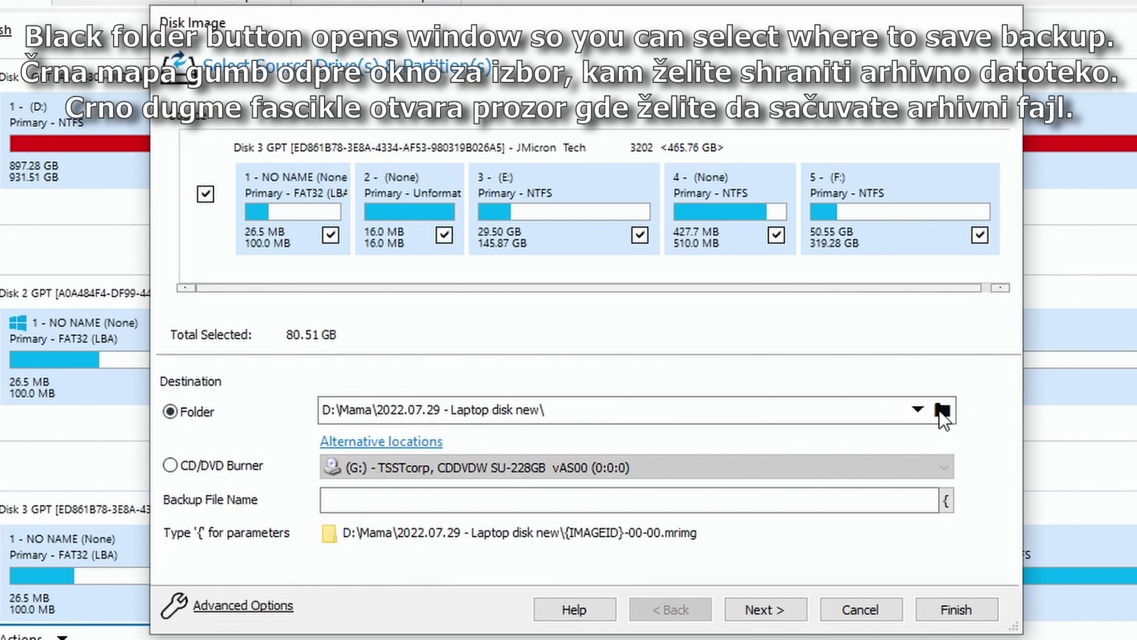
left_click(943, 409)
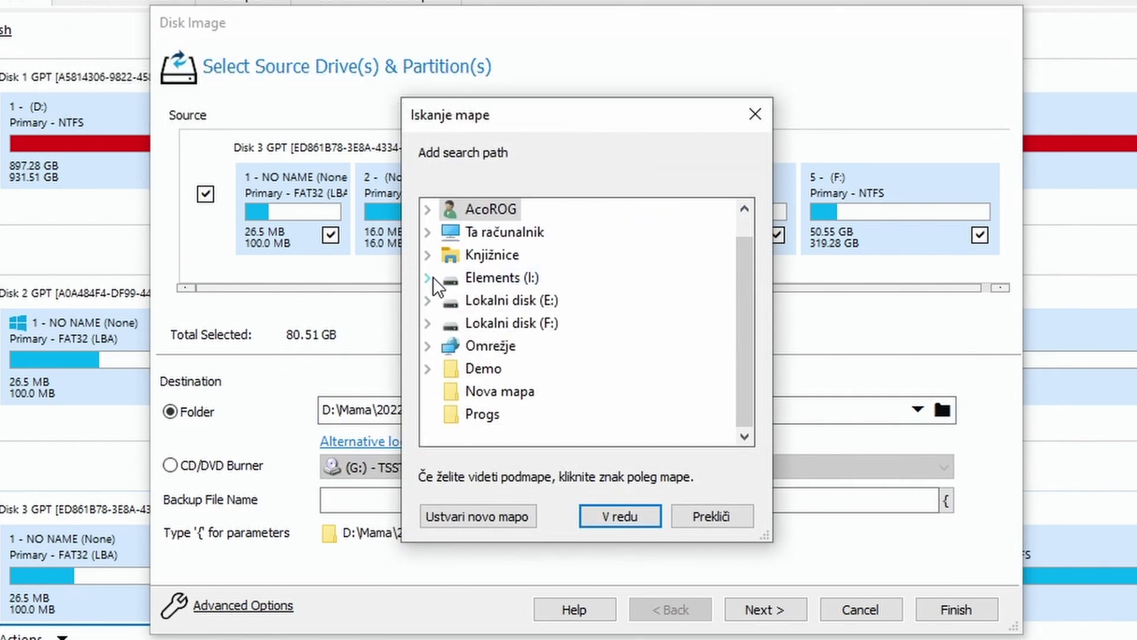
left_click(427, 277)
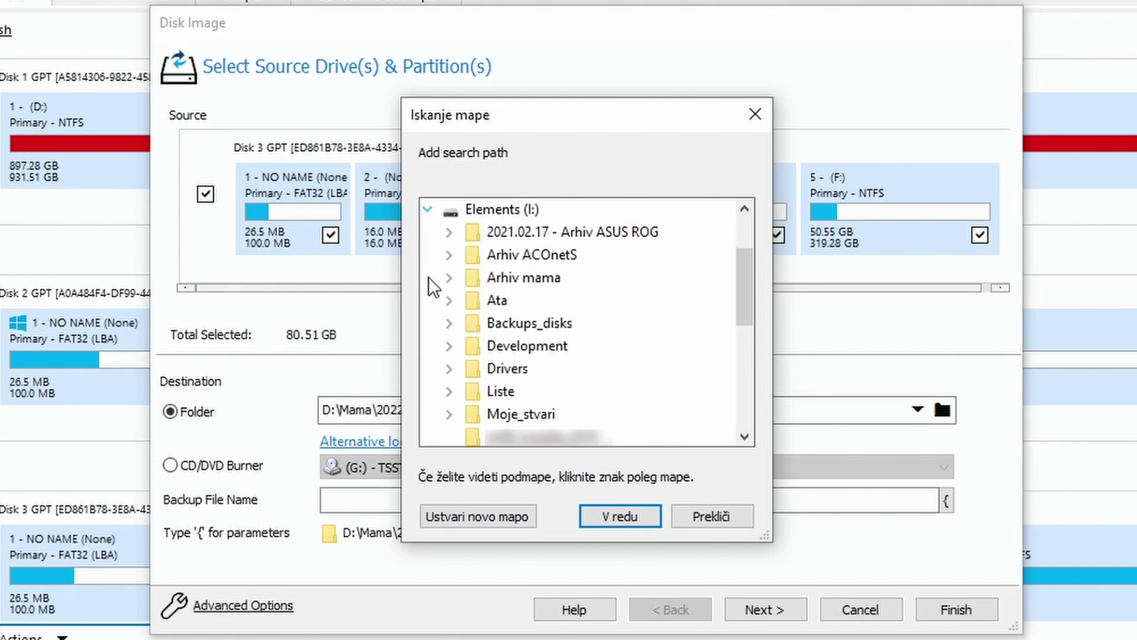
left_click(448, 323)
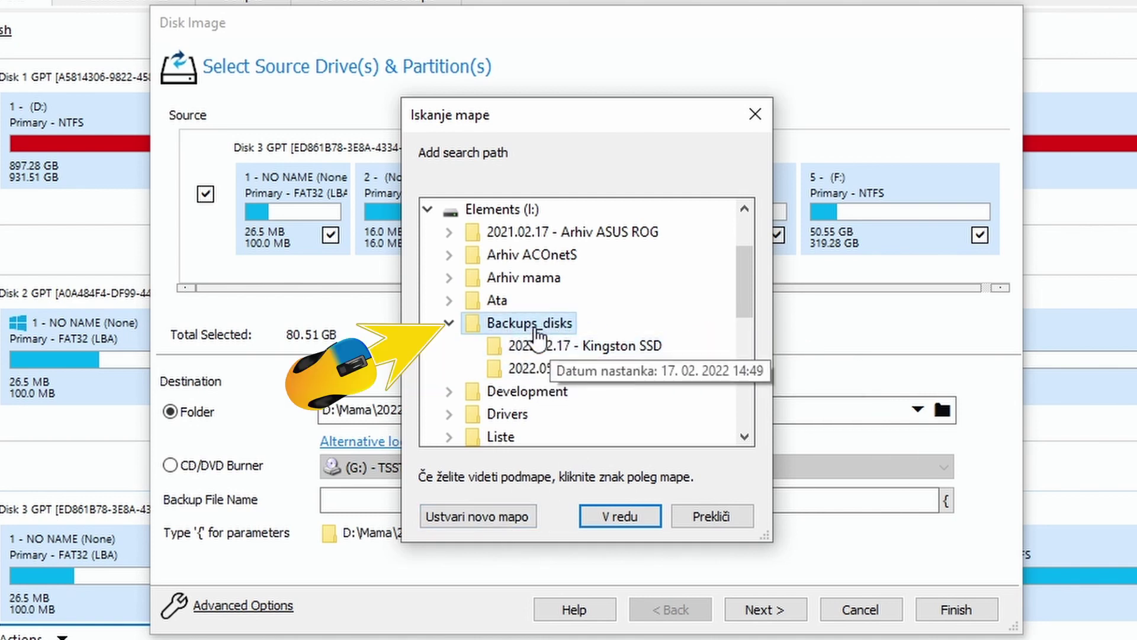
Step: Create the folder "2022.07.29 - Mama Laptop new" inside Backups_disks and use it as the image destination
left_click(486, 514)
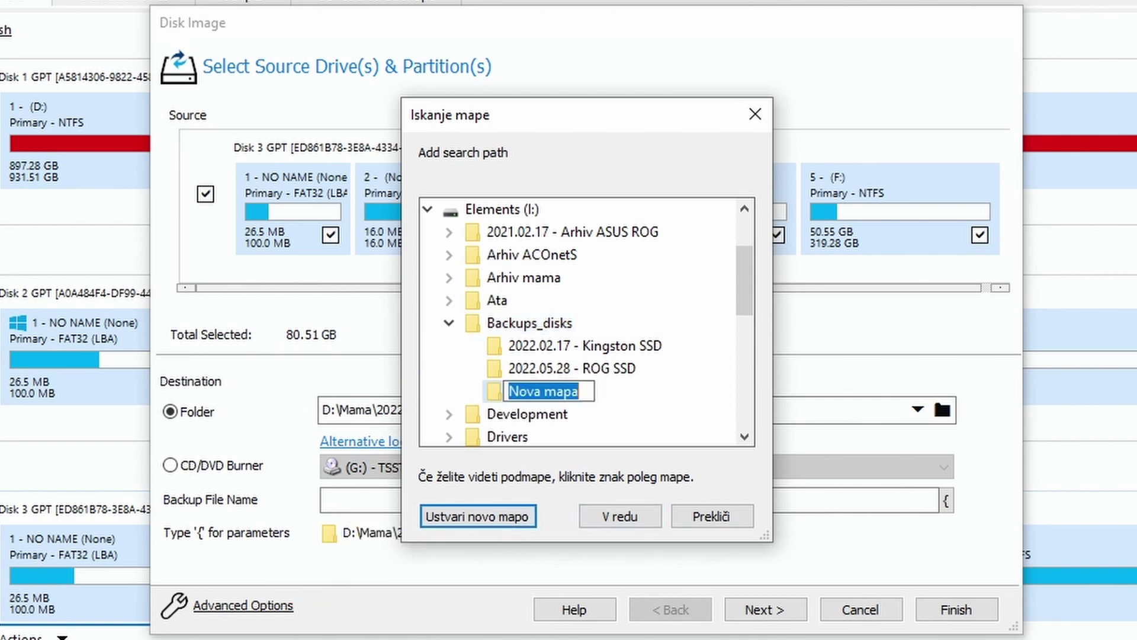
type("2022.07.29")
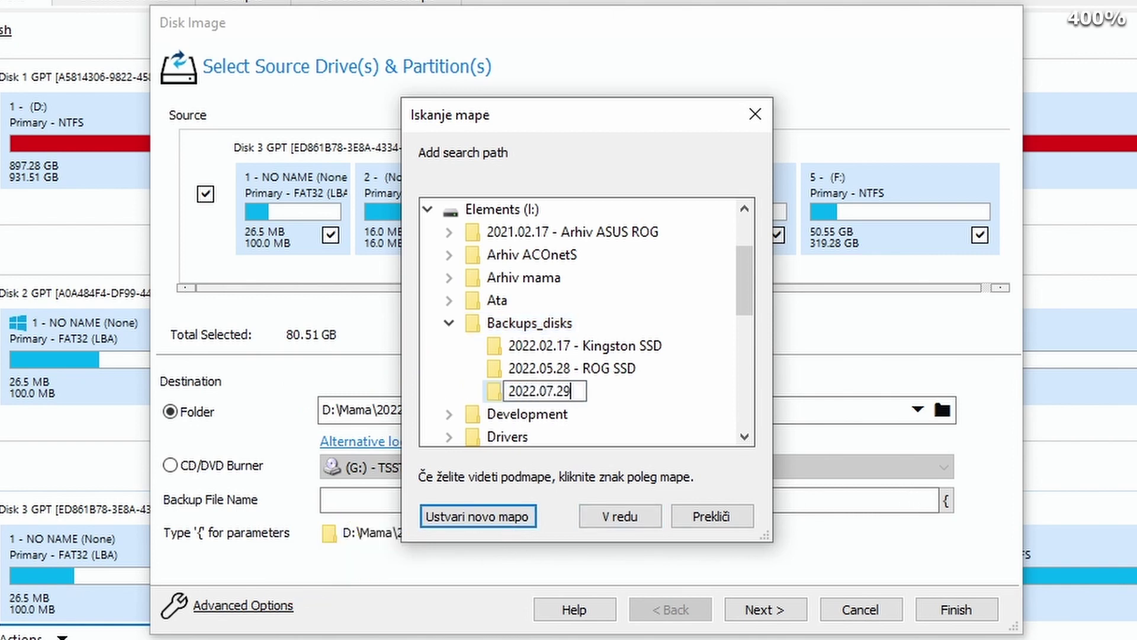
type(" - Mama Laptop")
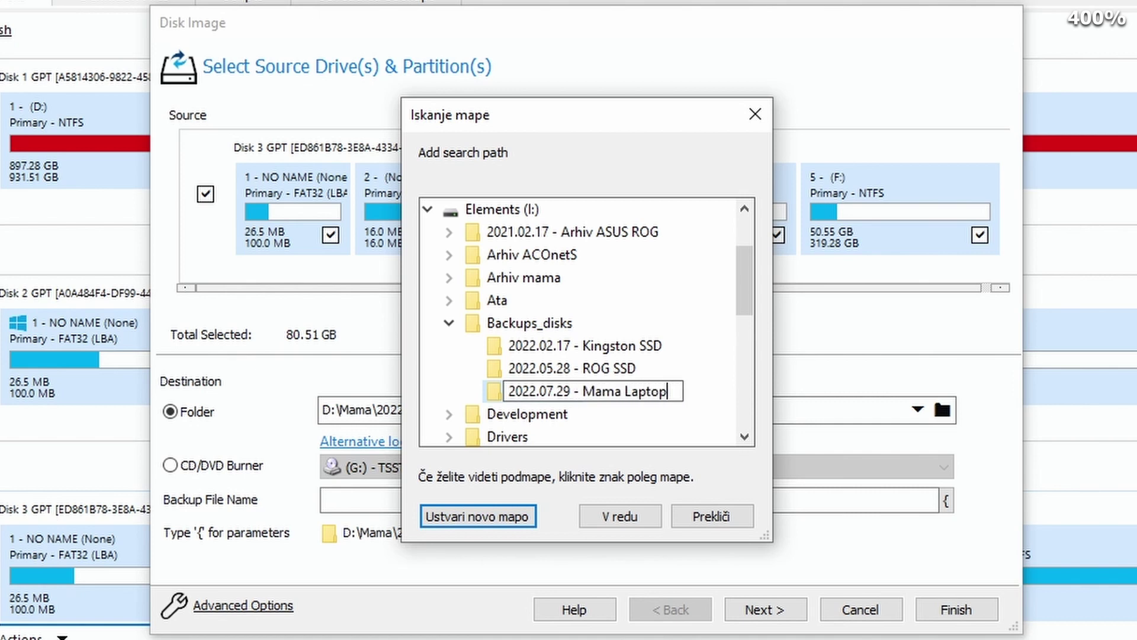
type(" new")
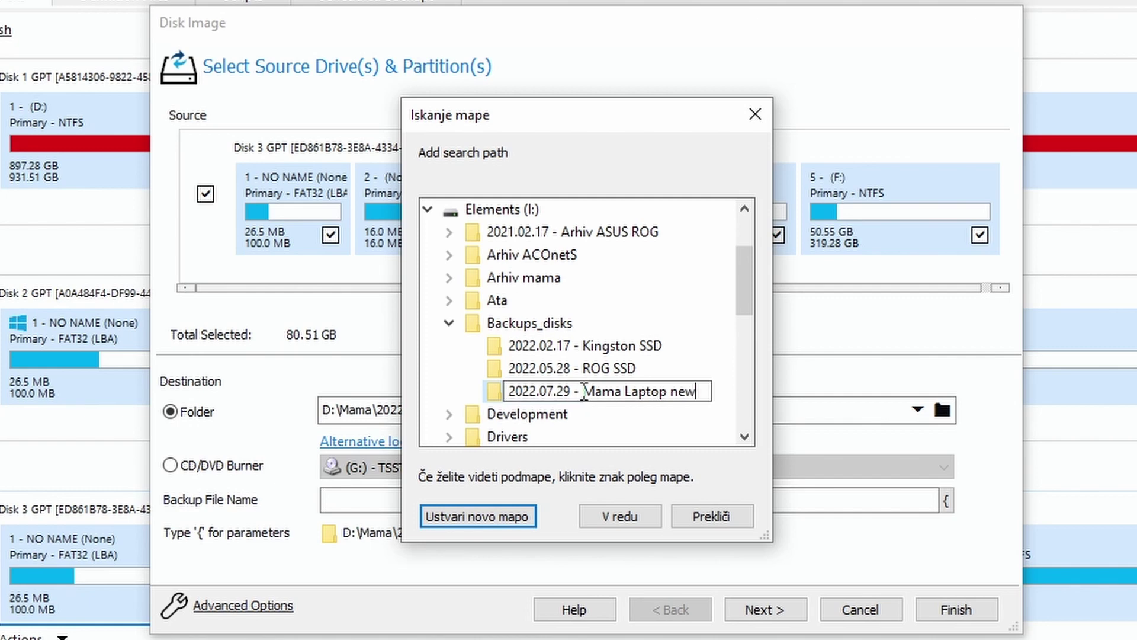
left_click_drag(582, 392, 634, 391)
double_click(672, 391)
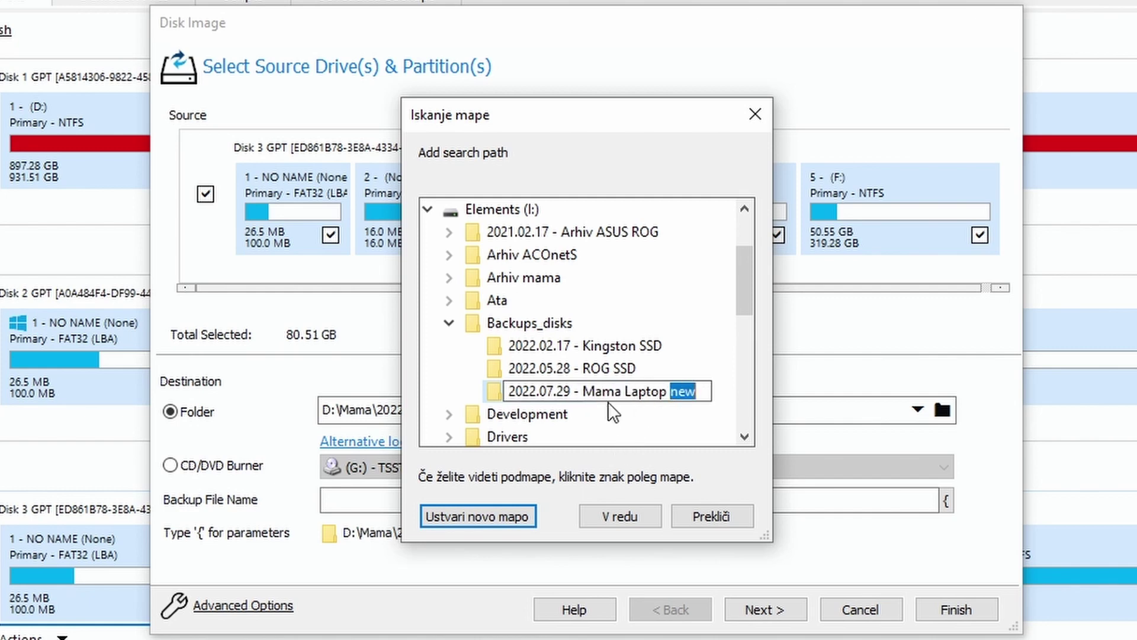
key("Return")
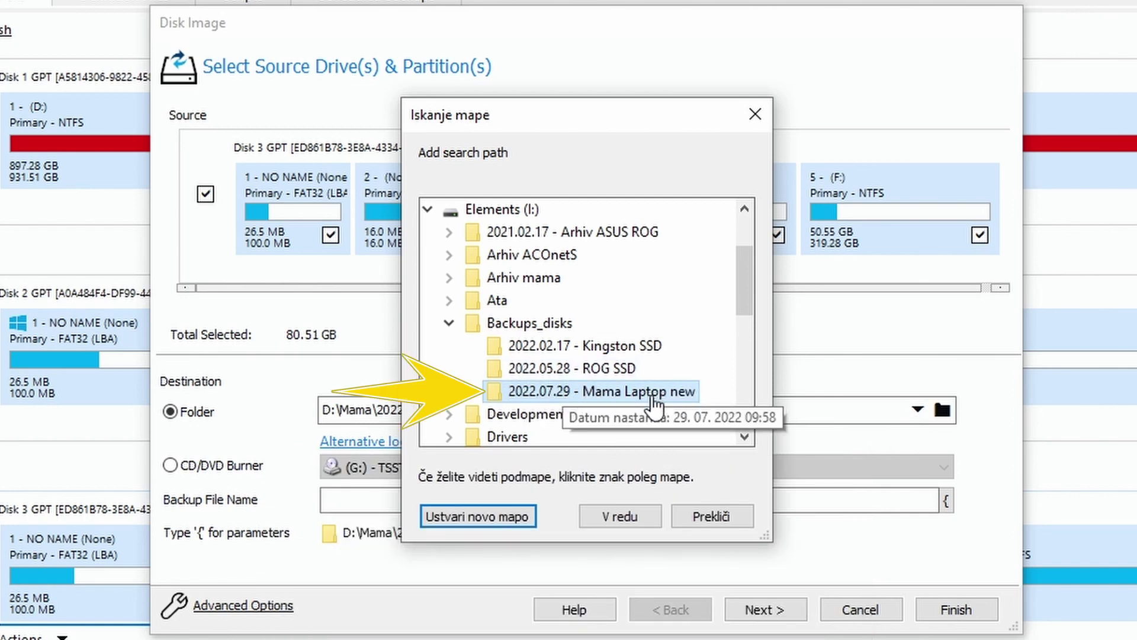
left_click(614, 518)
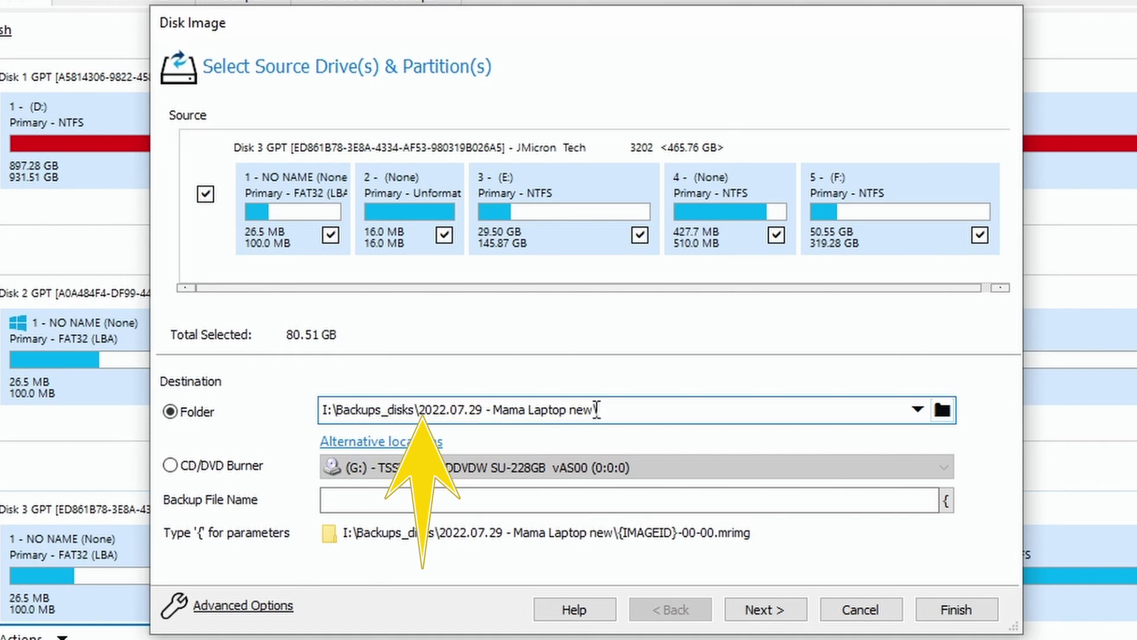
left_click_drag(586, 410, 507, 409)
left_click(527, 410)
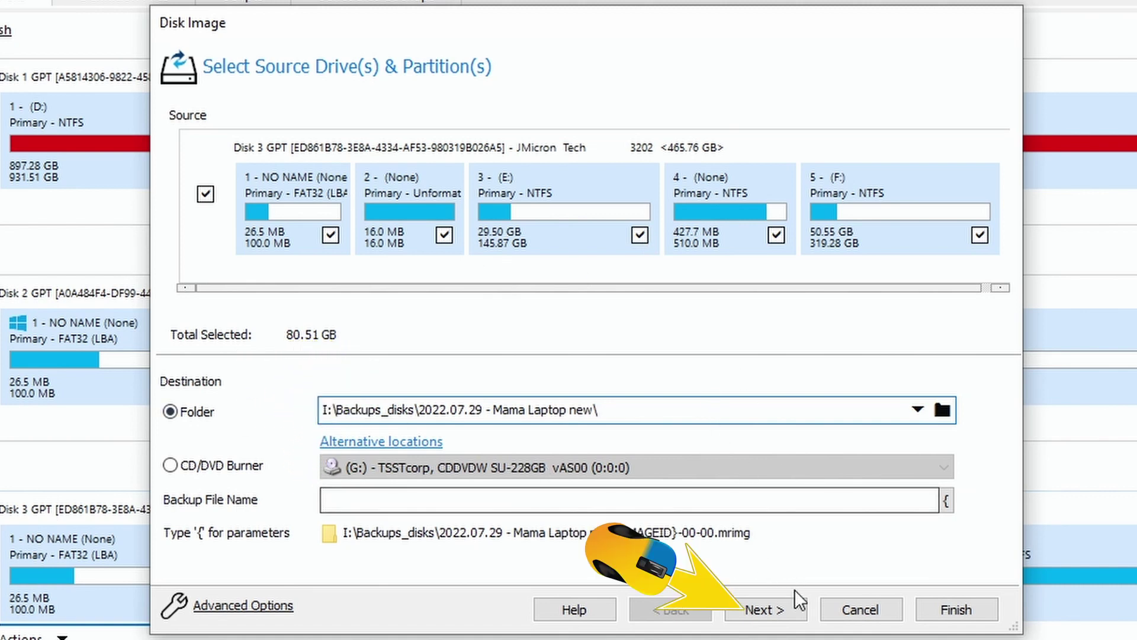
Step: Keep the backup plan template at None, review the imaging summary and finish the disk image setup
left_click(767, 613)
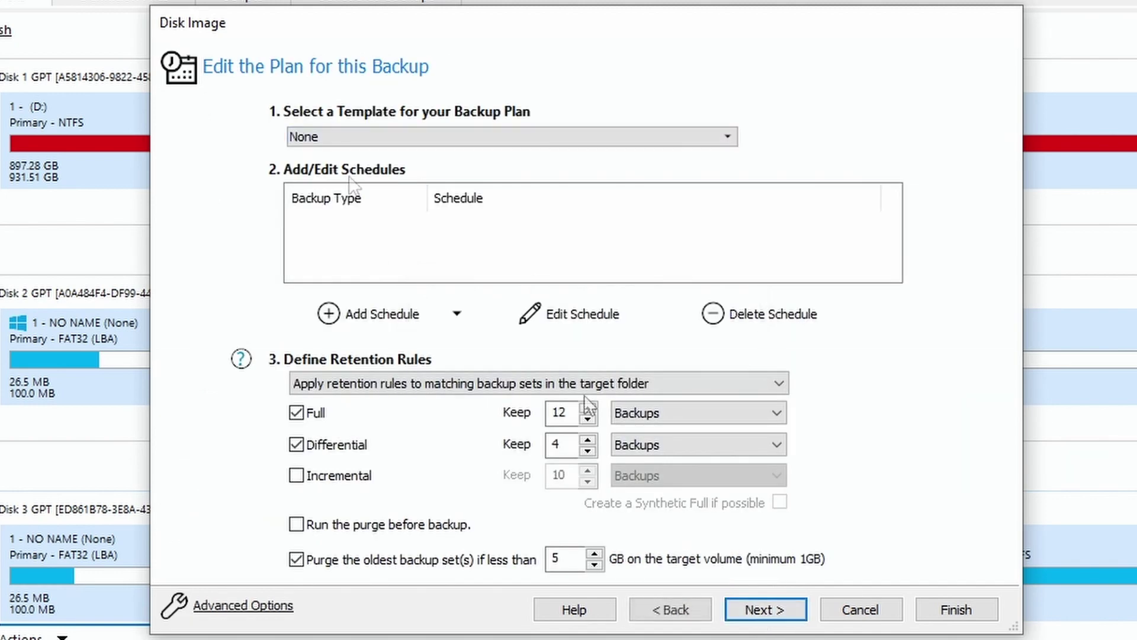
left_click(450, 141)
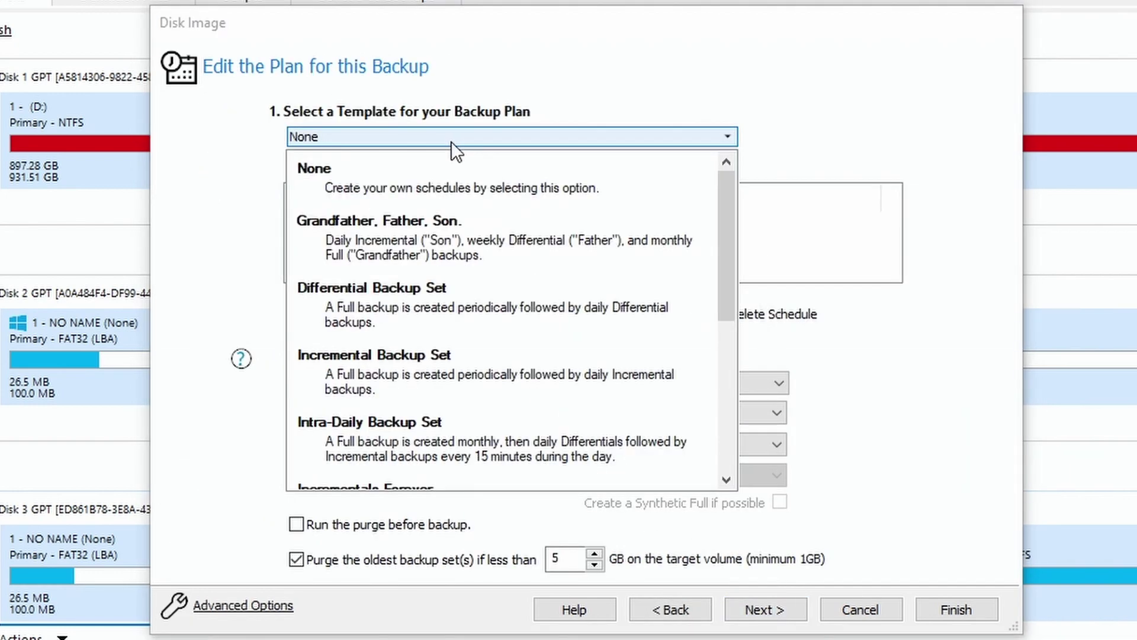
left_click(450, 141)
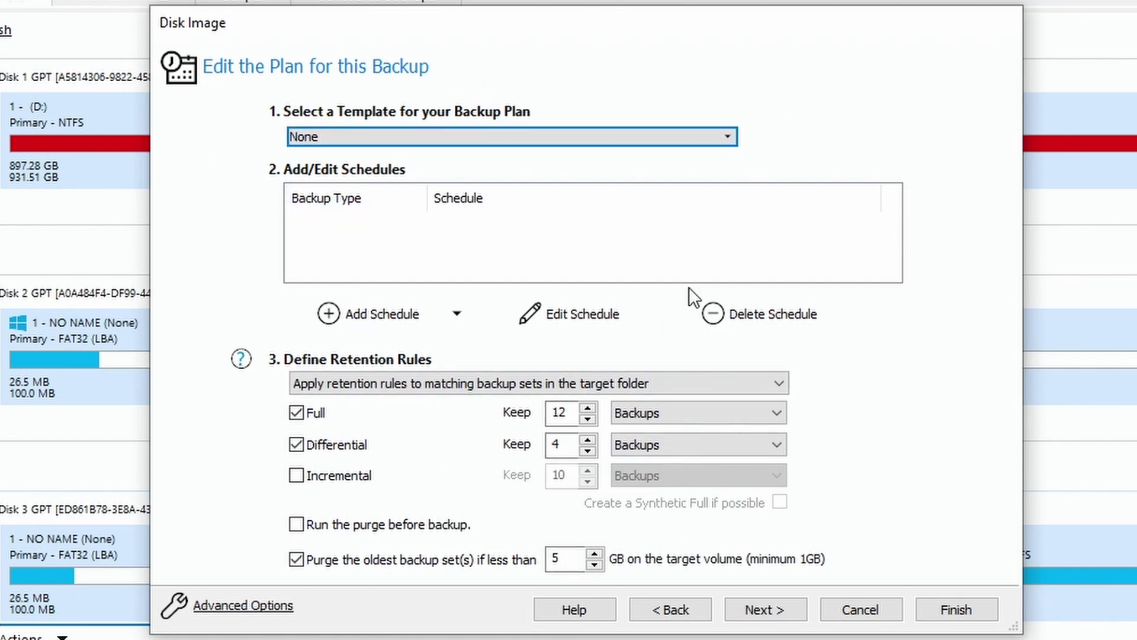
left_click(758, 608)
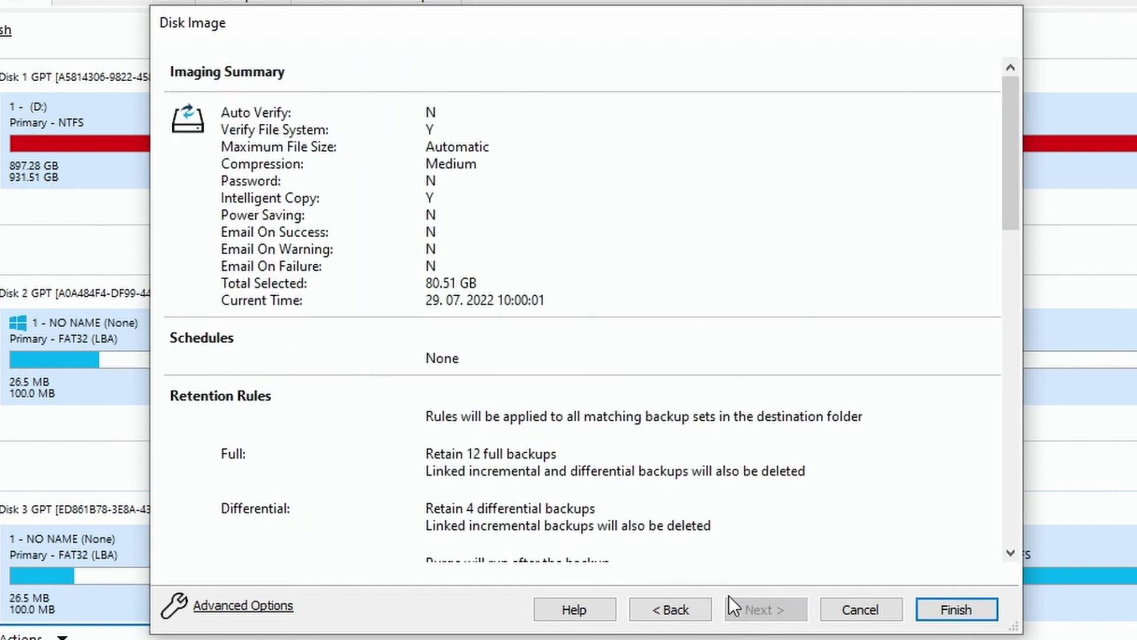
mouse_move(1010, 110)
left_mouse_down()
mouse_move(1015, 453)
mouse_move(1011, 32)
left_mouse_up()
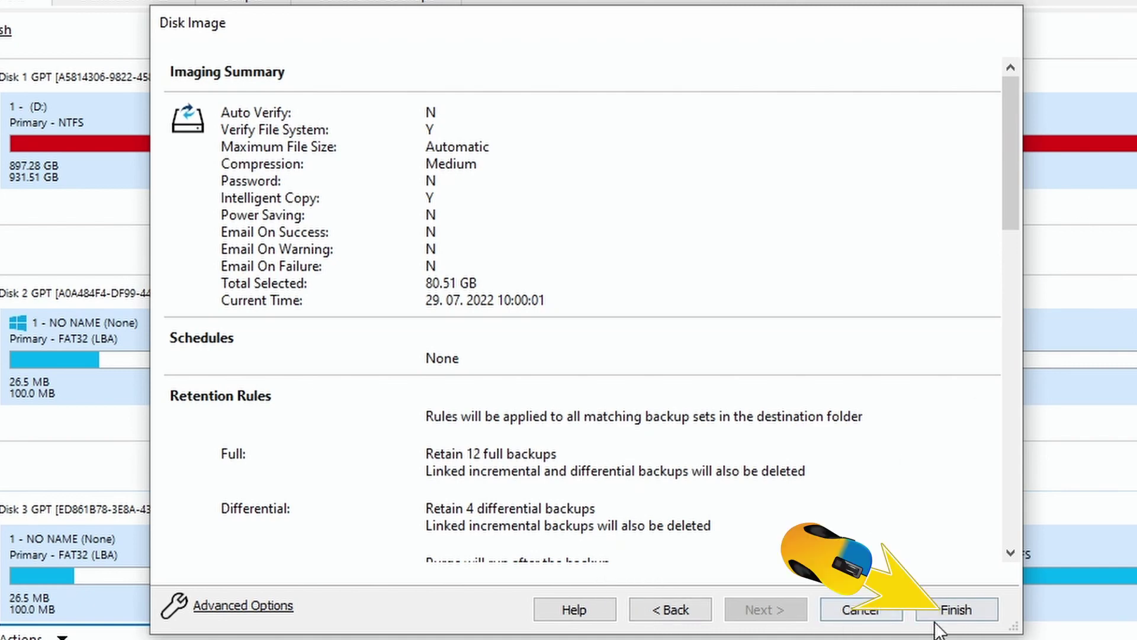
left_click(971, 611)
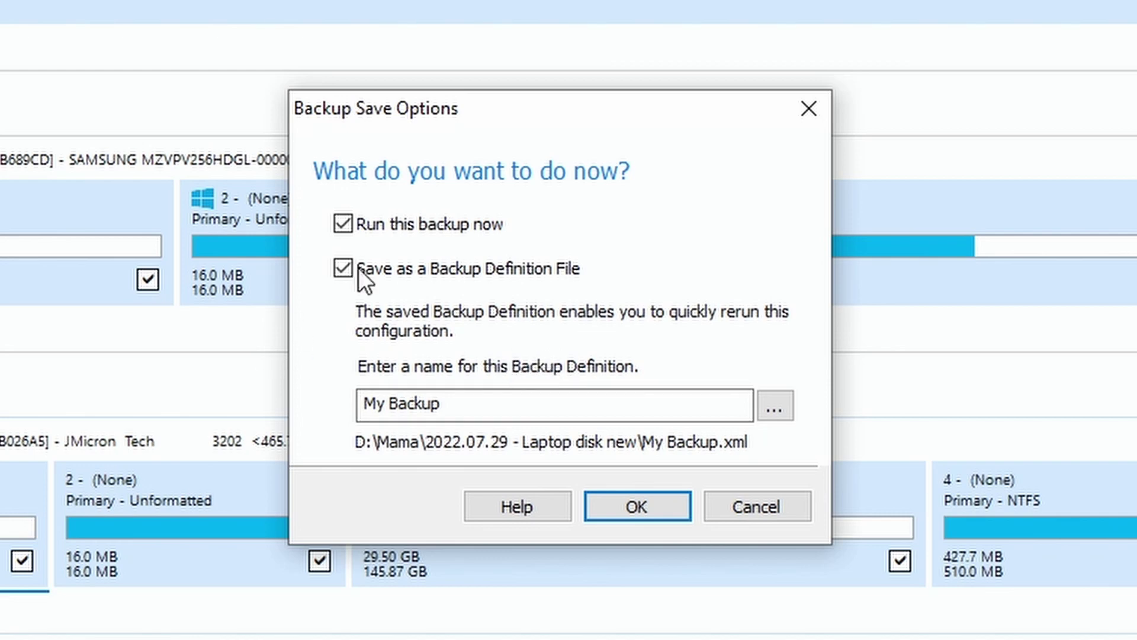
Step: Set the backup definition file's location to Backups_disks\2022.07.29 - Mama Laptop new on the Elements (I:) drive
left_click(775, 405)
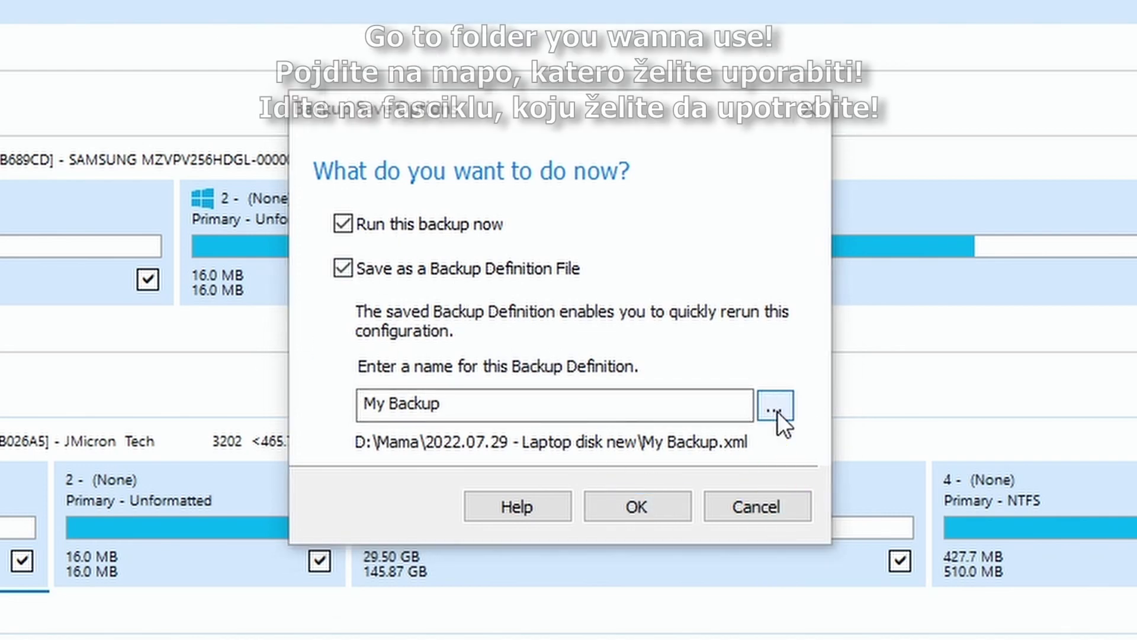
double_click(466, 292)
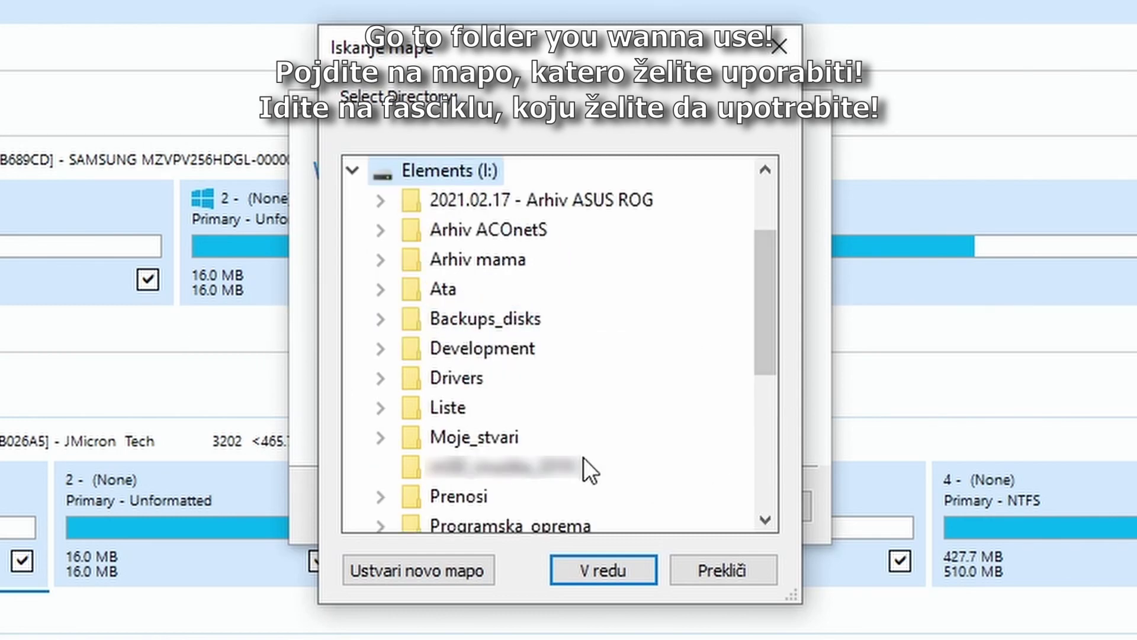
double_click(533, 321)
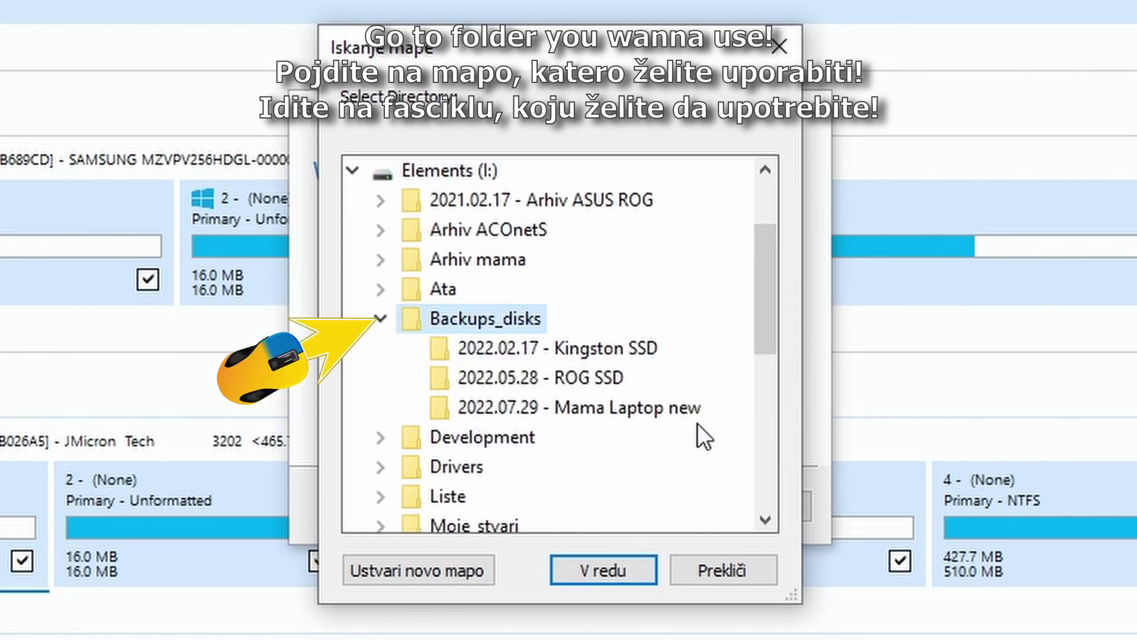
left_click(601, 412)
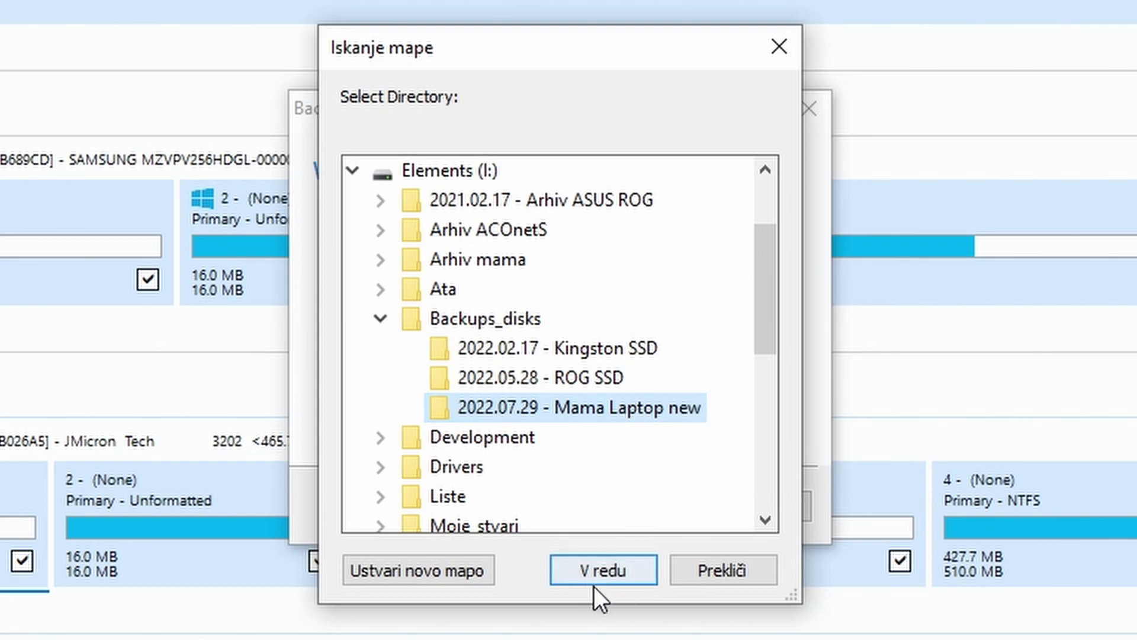
left_click(586, 570)
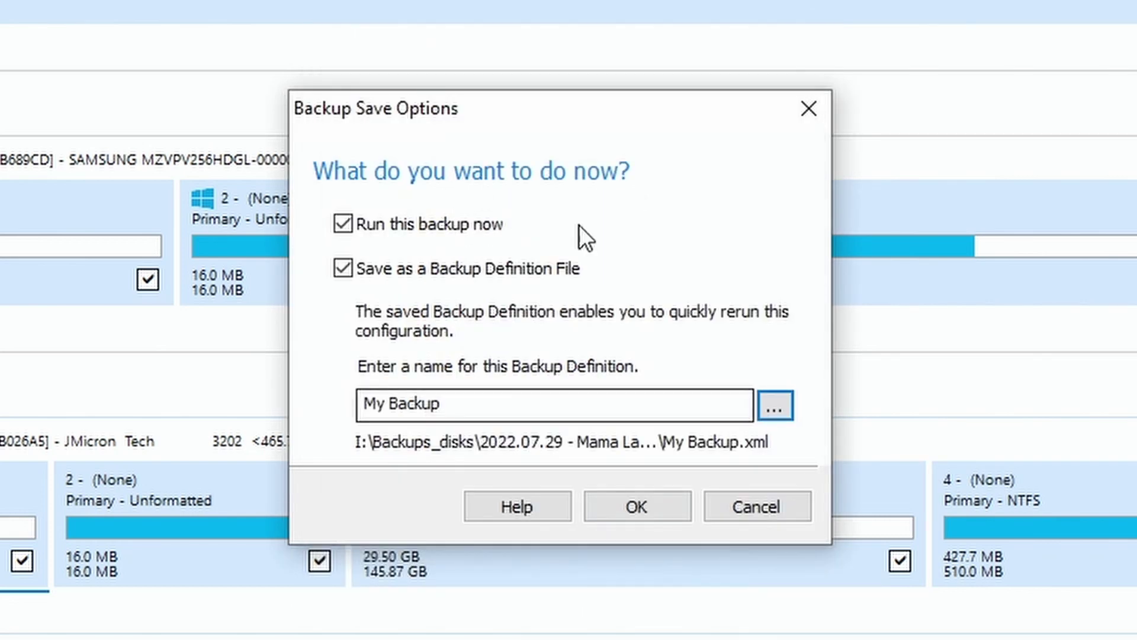
Step: Run the backup with its definition saved as My Backup, and close the progress report once imaging completes
left_click(619, 509)
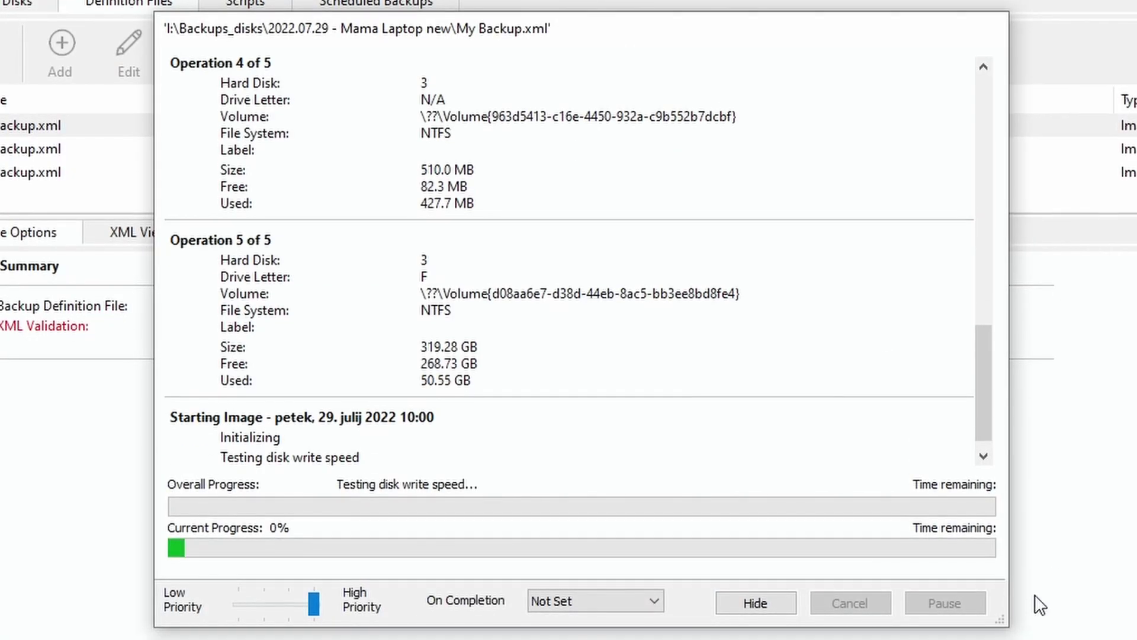
left_click_drag(999, 617, 971, 631)
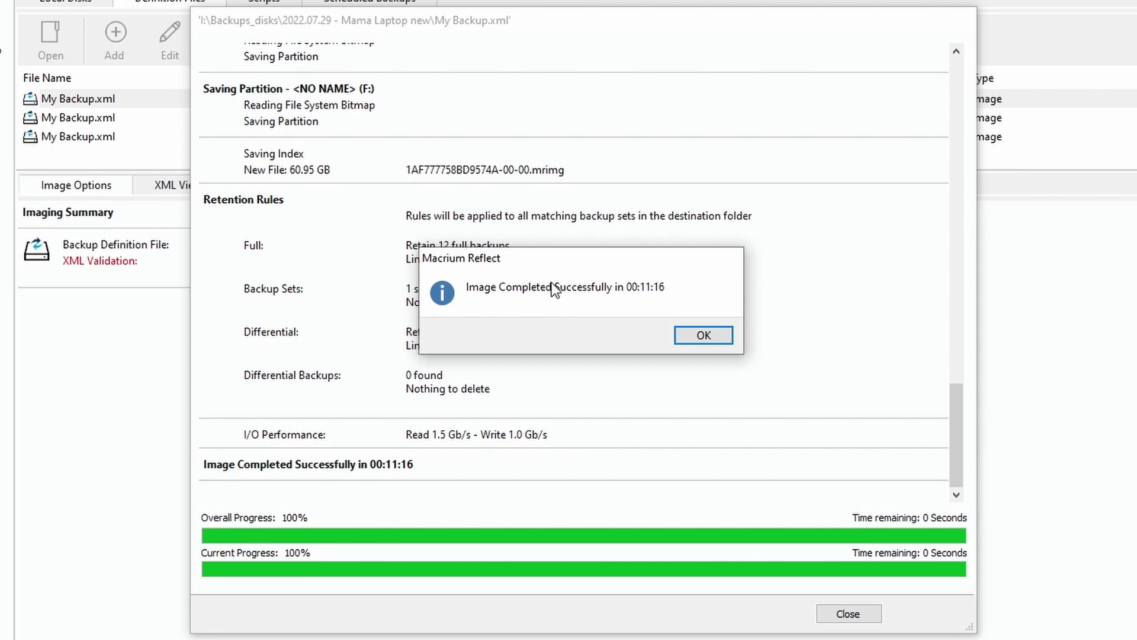
left_click(703, 336)
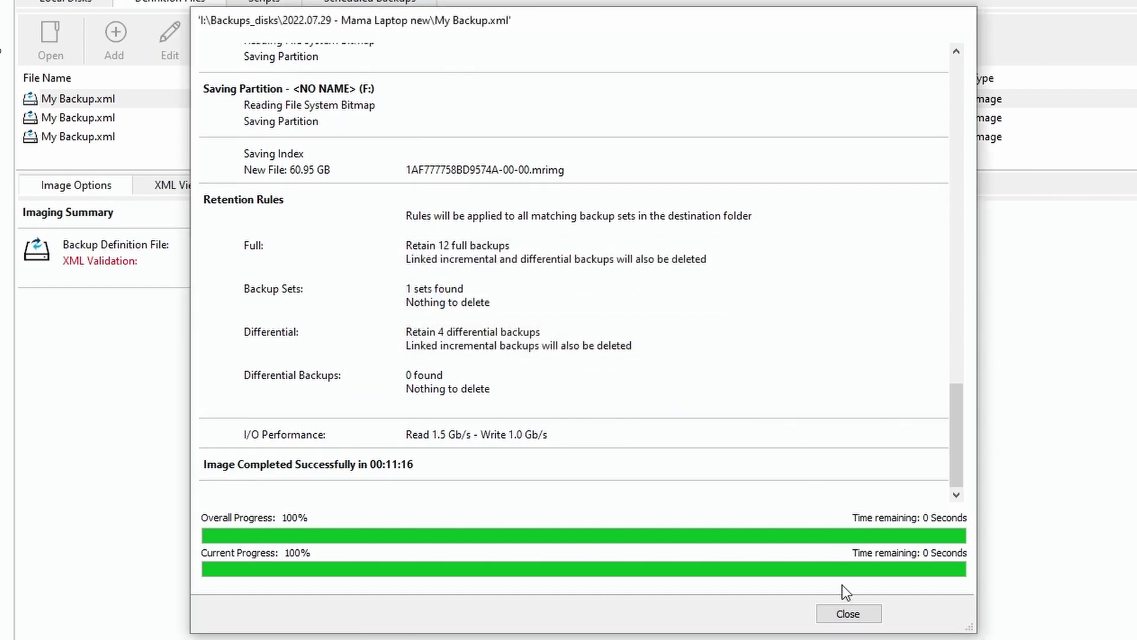
left_click(848, 613)
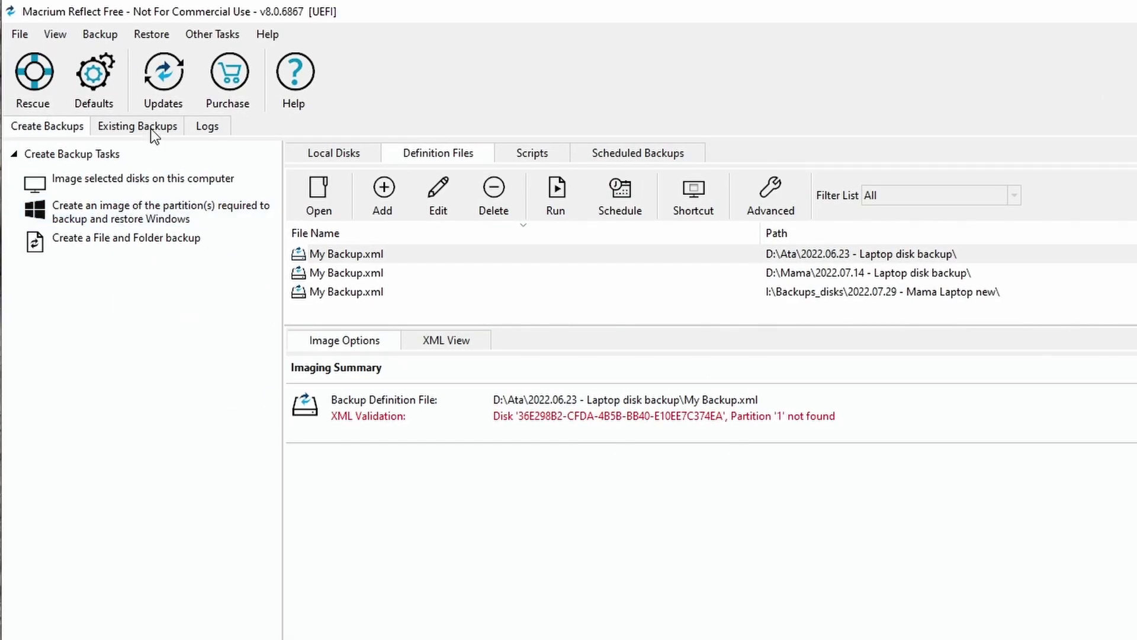
Step: Examine the 29. 07. 2022 10:00 image from the Mama Laptop new folder among the existing backups
left_click(13, 51)
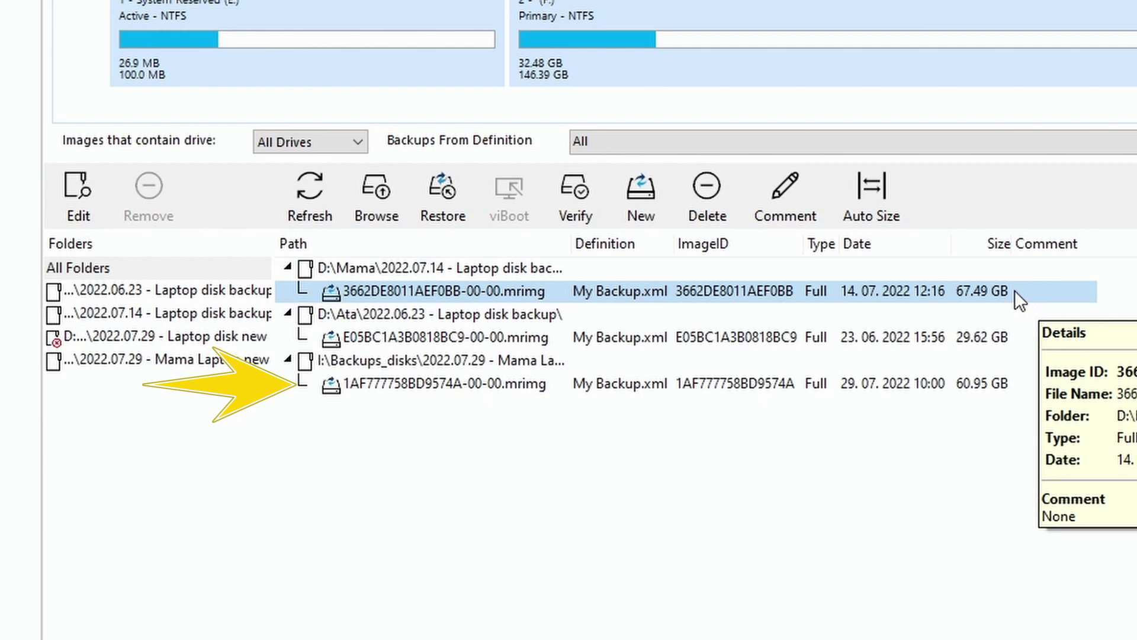
left_click(907, 386)
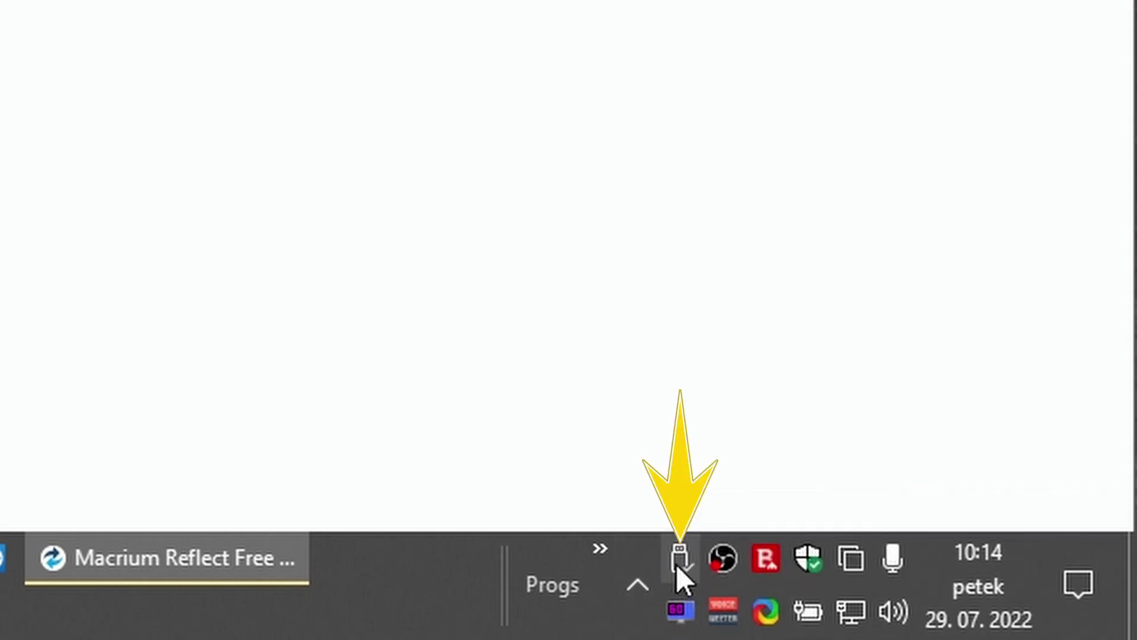
Step: Safely eject External Disk 3.0 from Windows and check the list of remaining removable devices
left_click(638, 588)
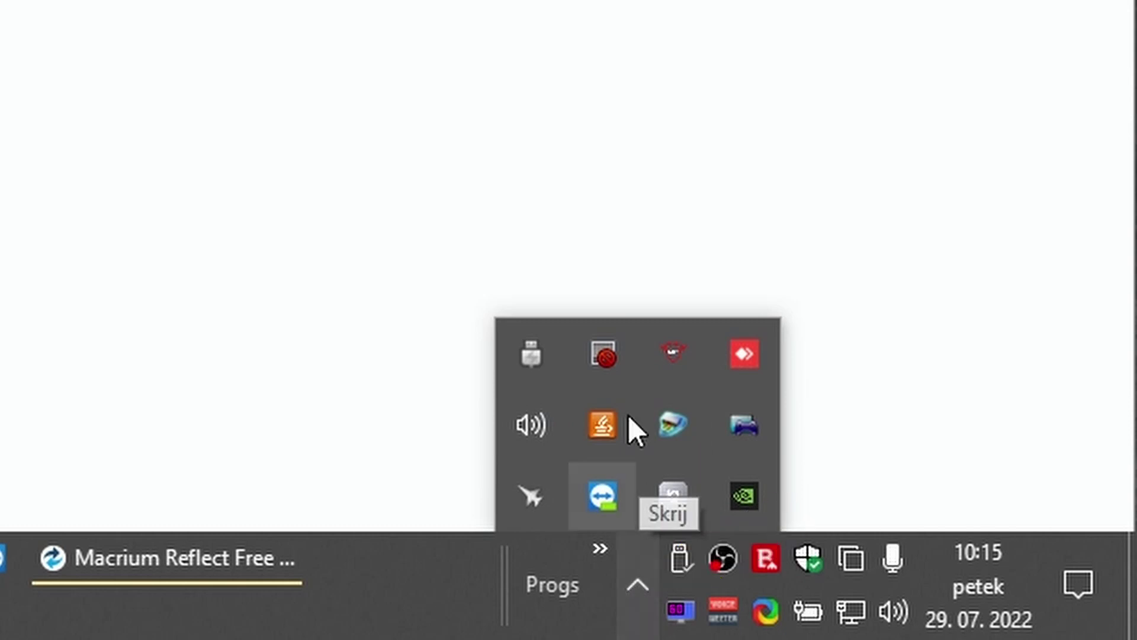
left_click(681, 562)
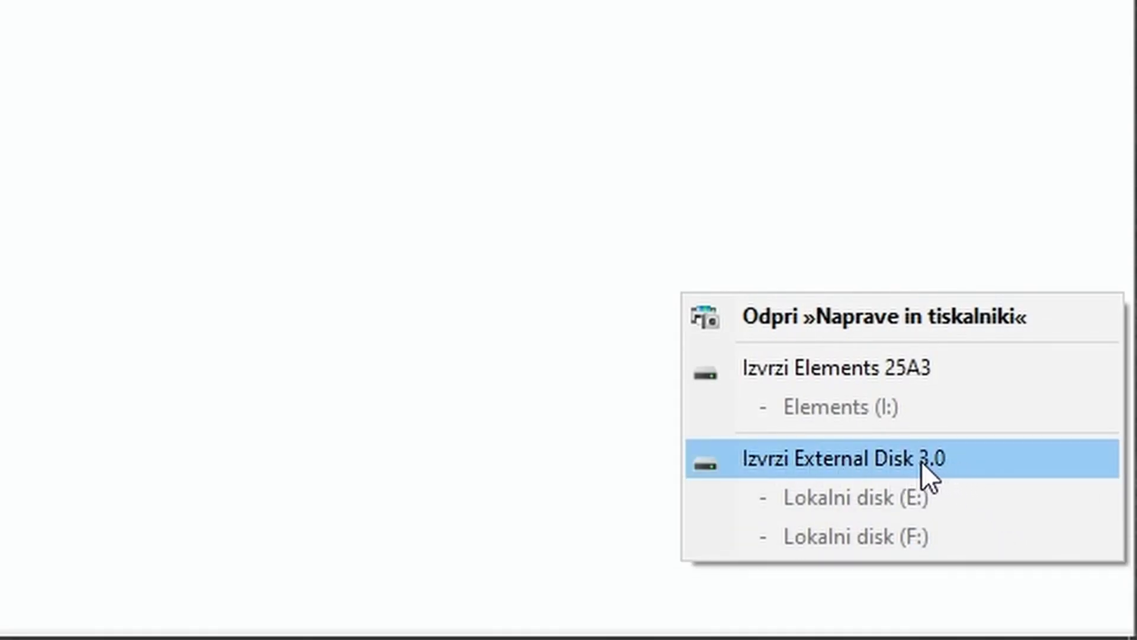
left_click(862, 462)
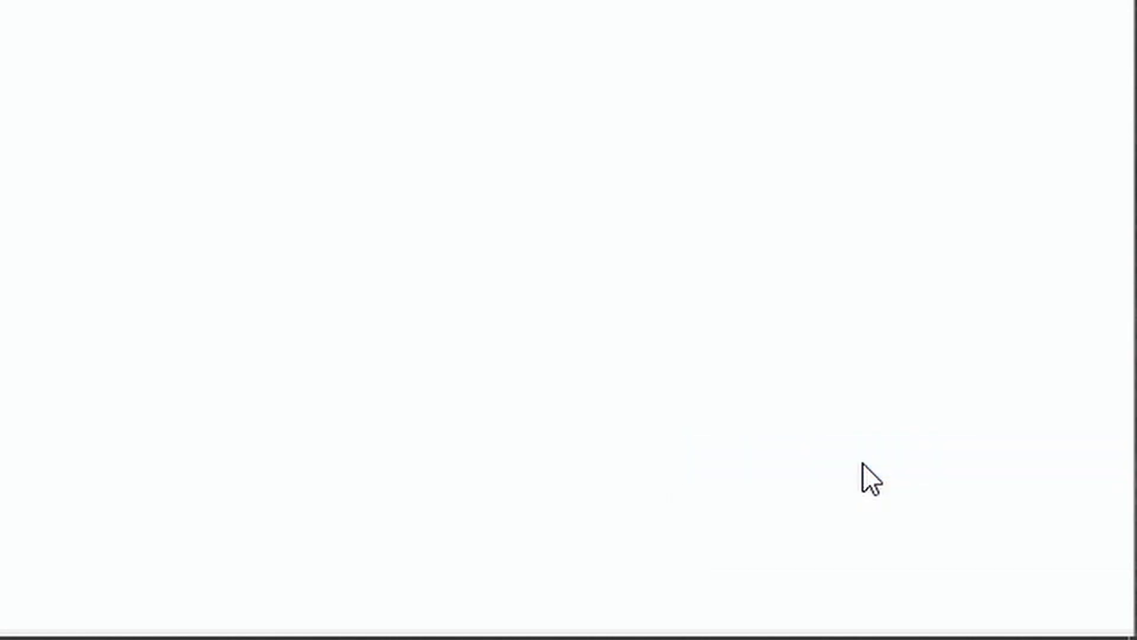
mouse_move(799, 636)
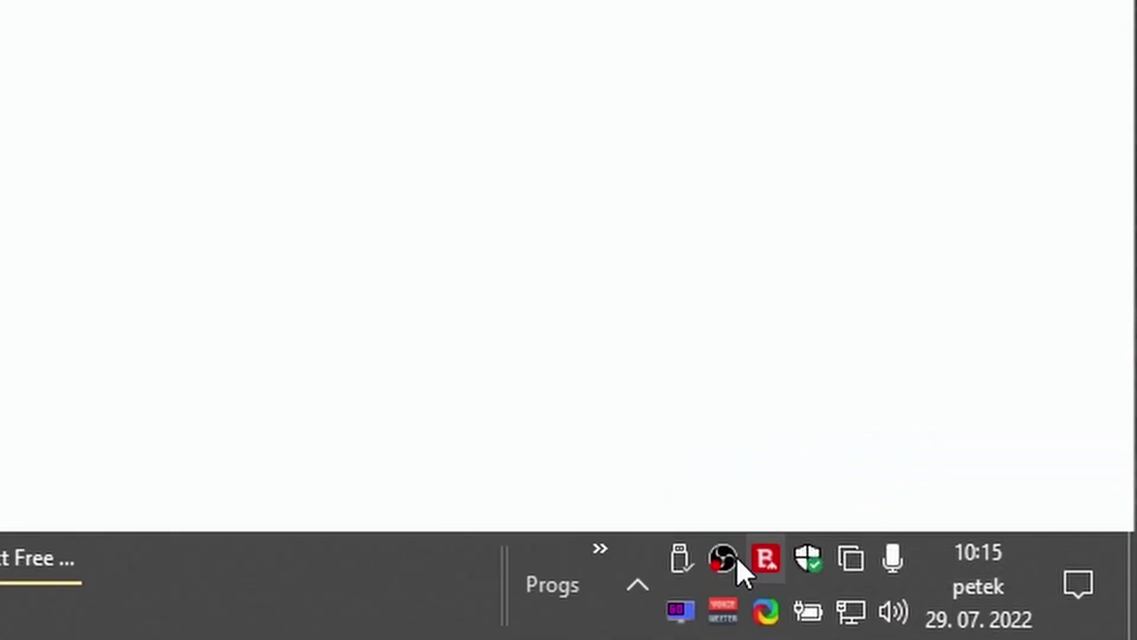
left_click(680, 559)
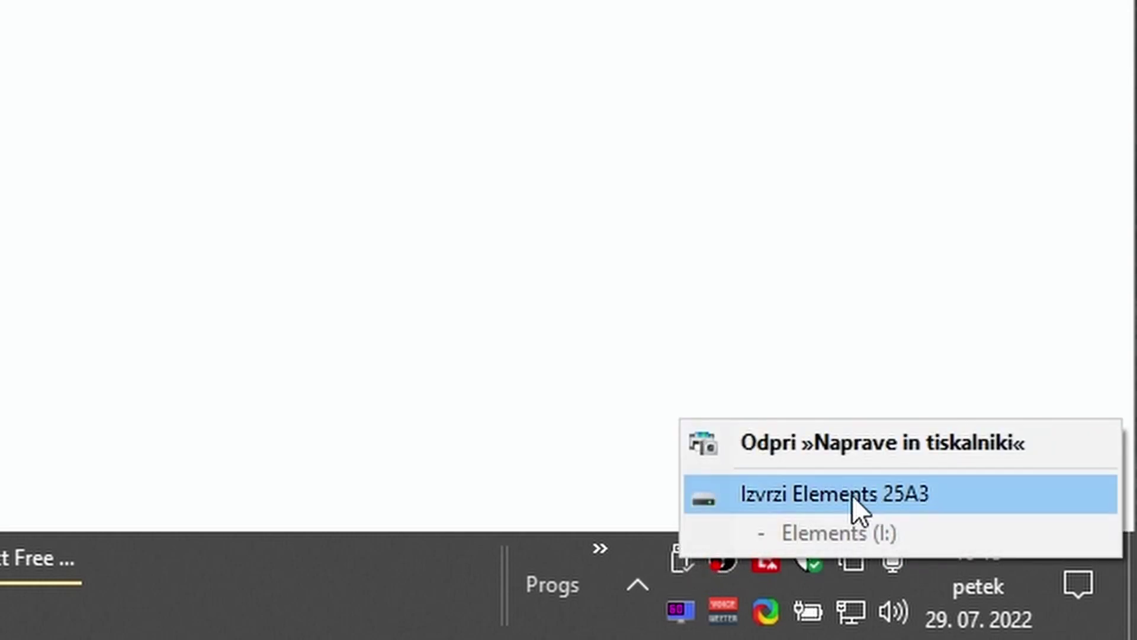
left_click(406, 633)
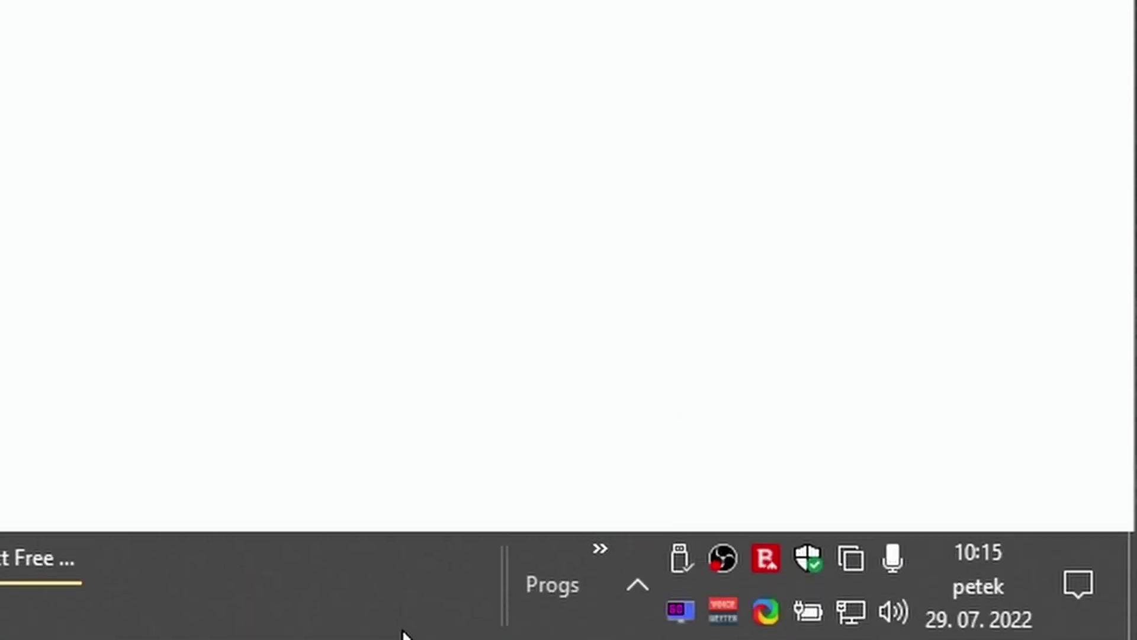
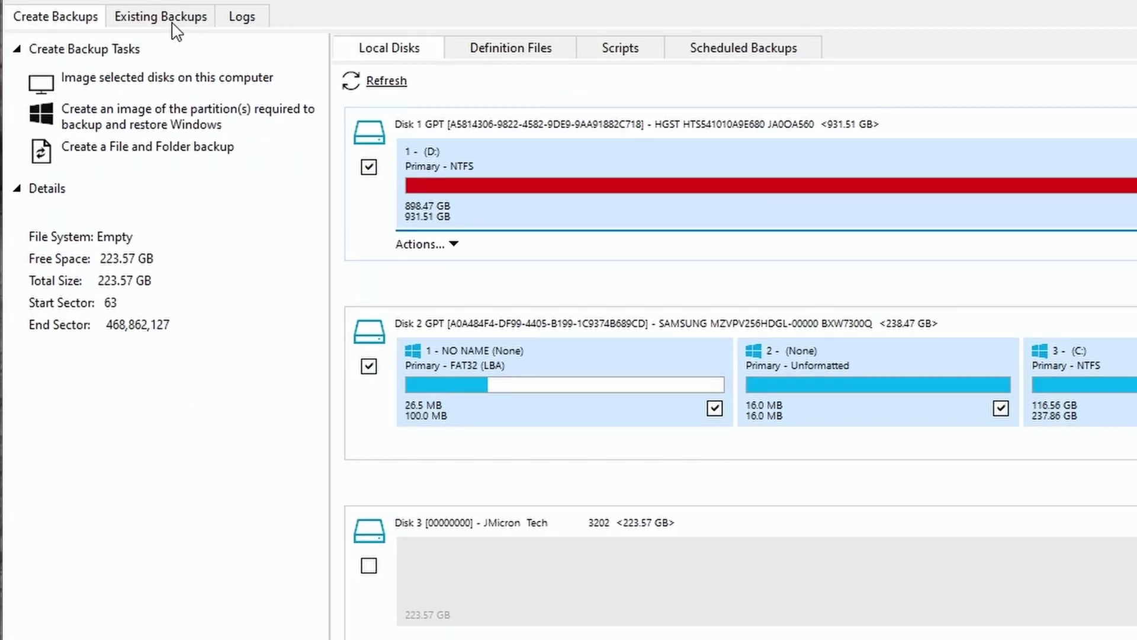
Step: Start restoring the full image dated 29. 07. 2022 10:00 from the existing backups
left_click(169, 23)
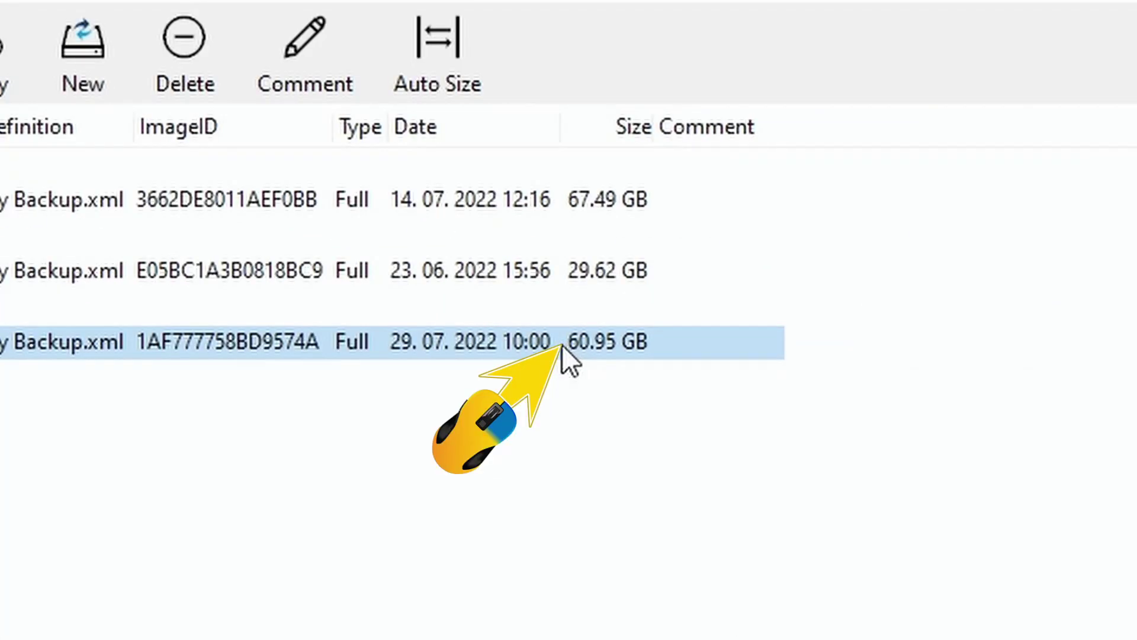
right_click(561, 344)
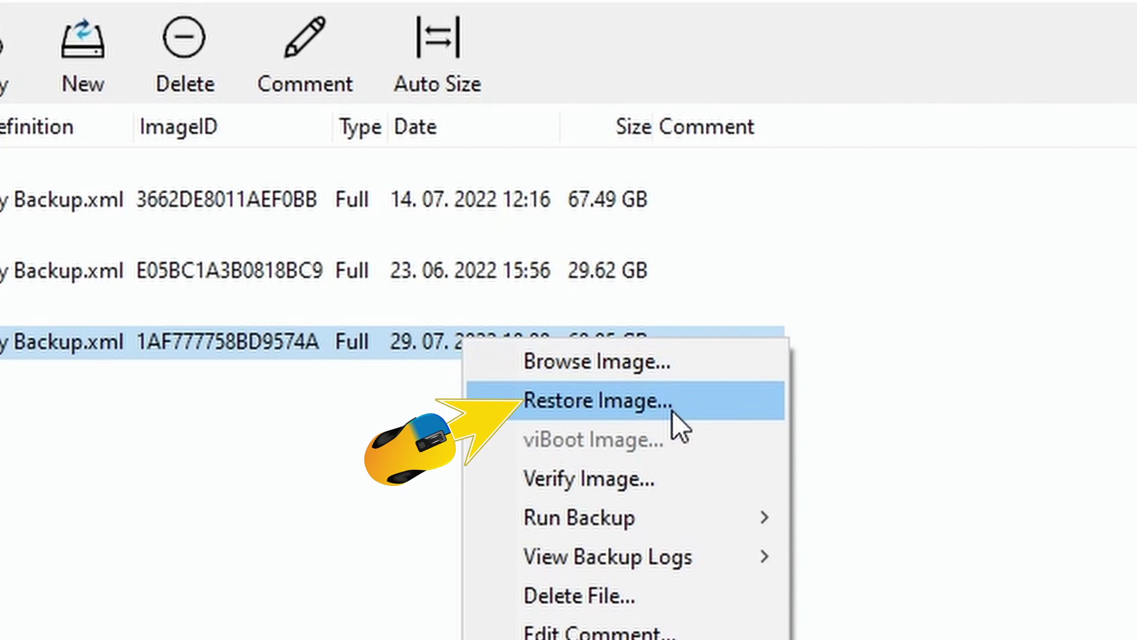
left_click(673, 411)
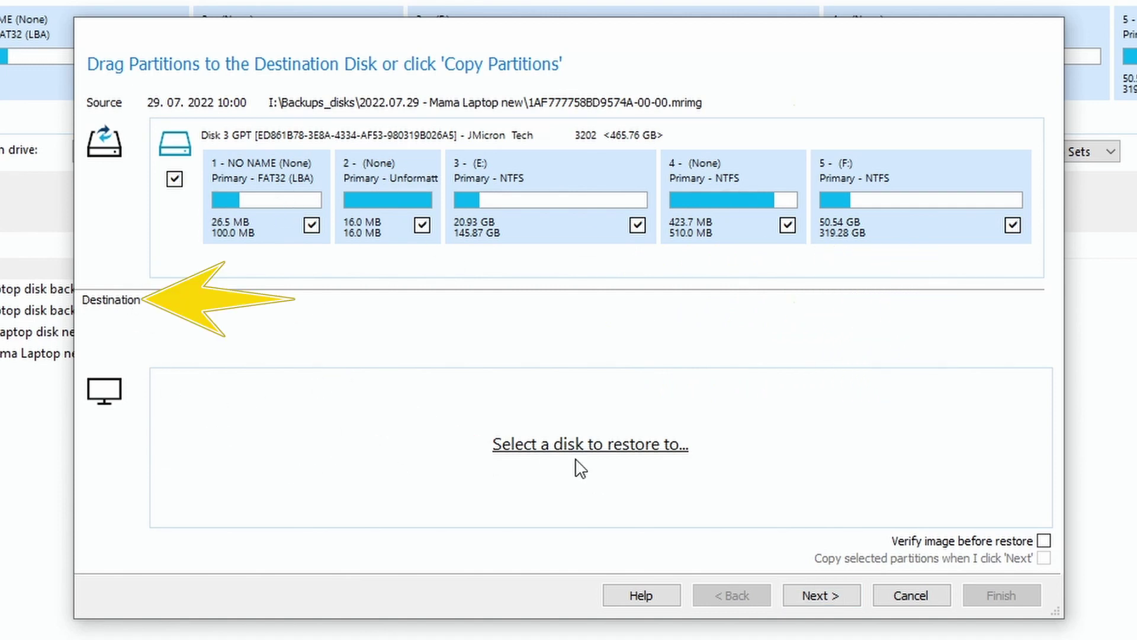
Step: Choose Disk 3, the empty 223.57 GB JMicron Tech drive, as the restore destination
left_click(642, 456)
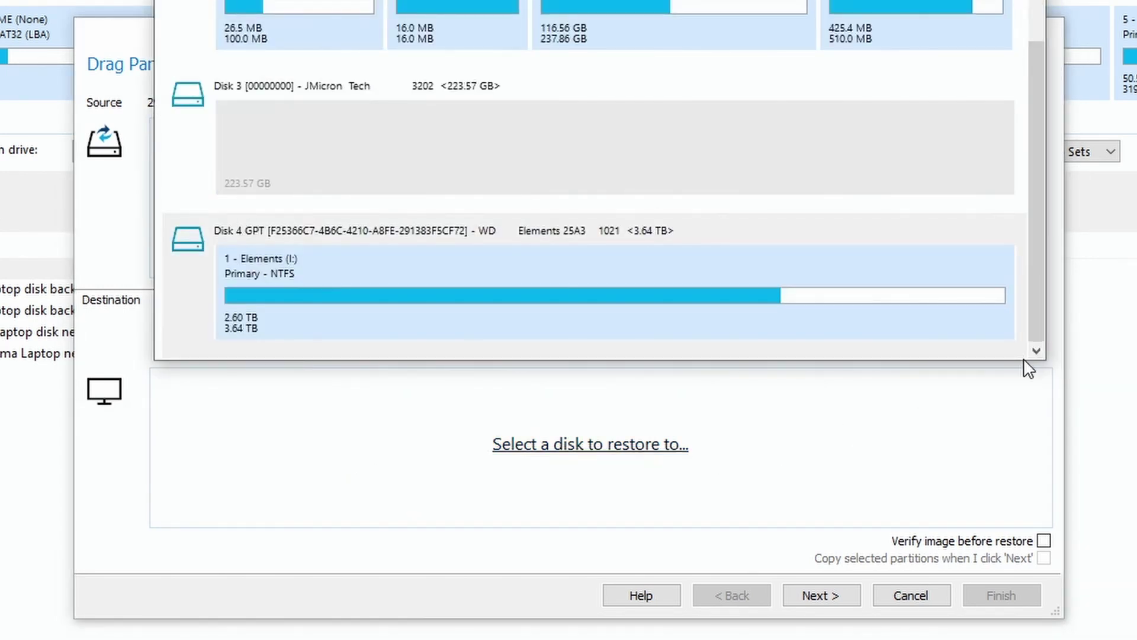
left_click_drag(1023, 363, 1049, 638)
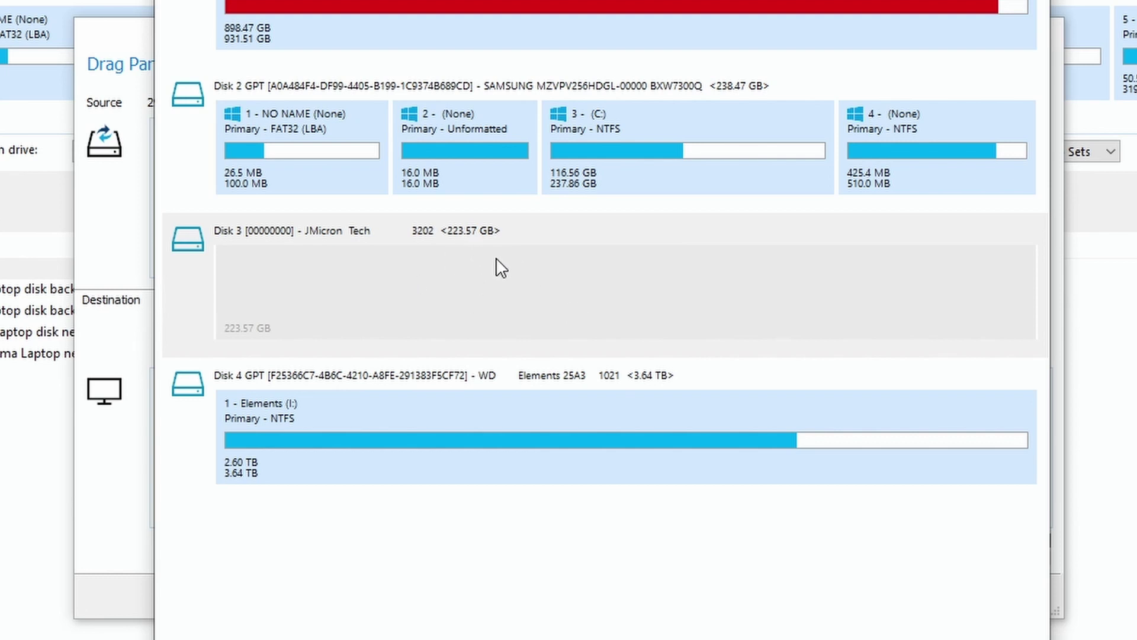
left_click(610, 287)
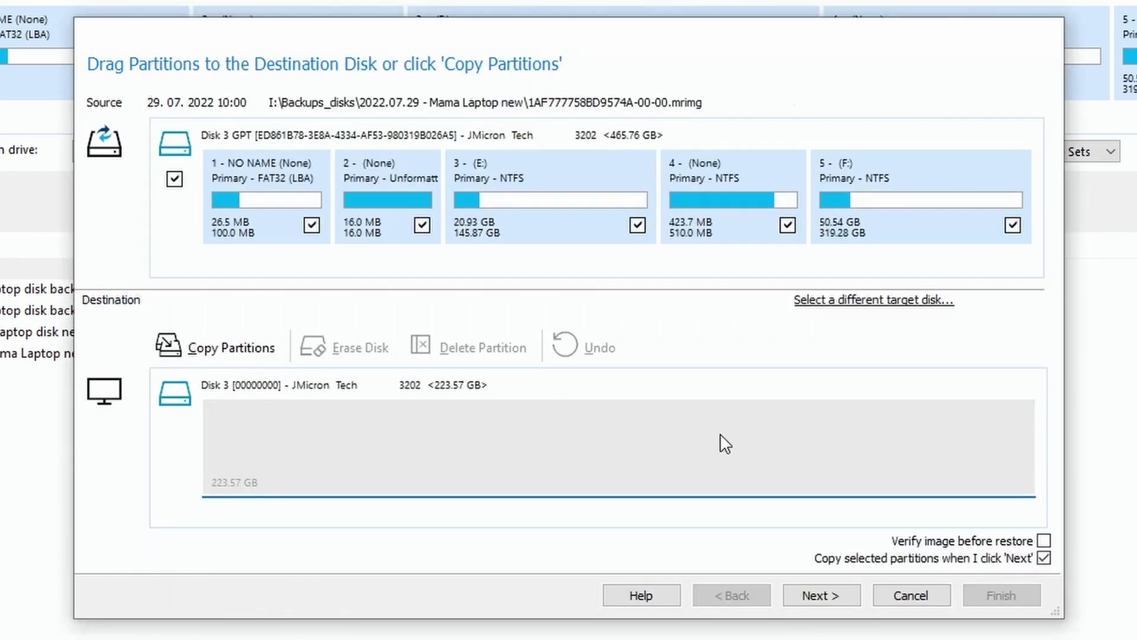
Step: Review the restore summary for all five partitions, start the restore and monitor its progress log
left_click(825, 594)
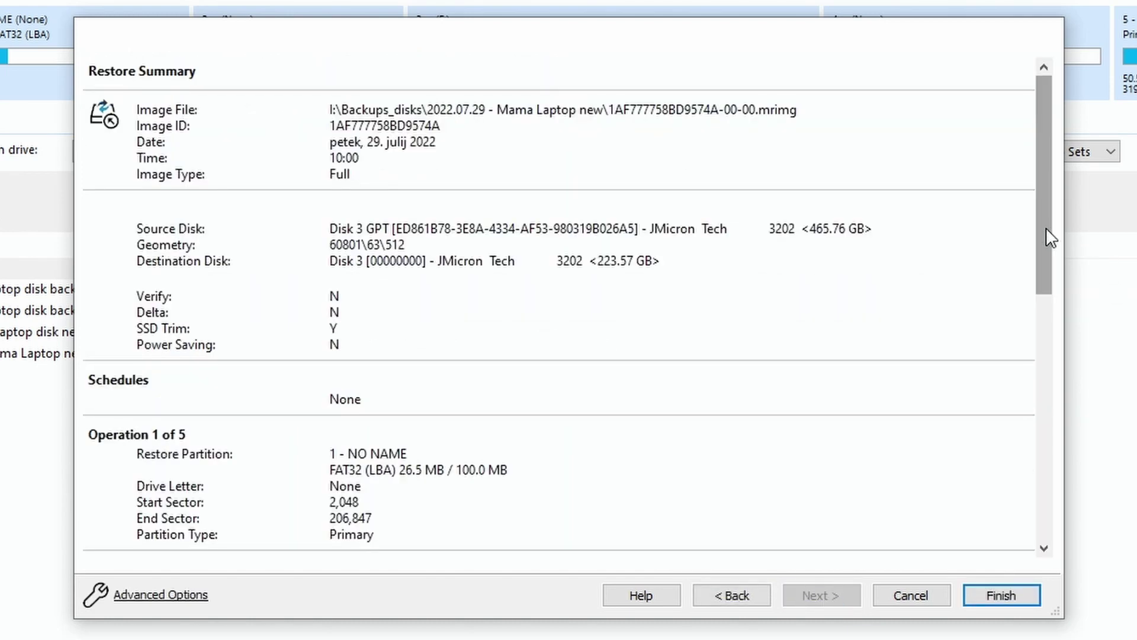
left_click_drag(1046, 227, 1041, 521)
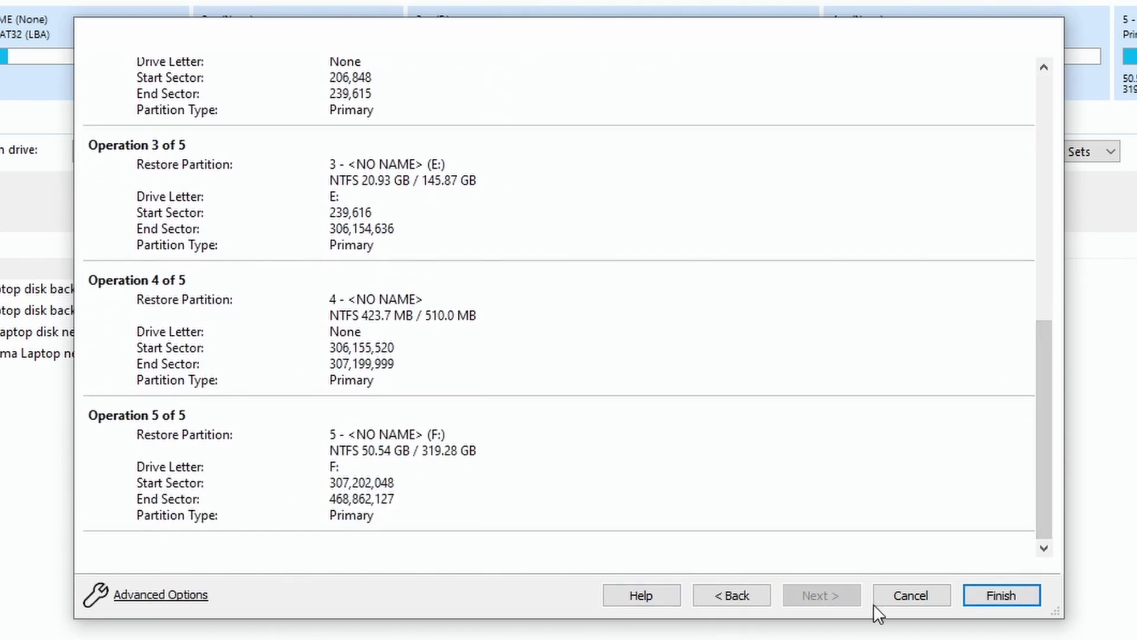
left_click(1007, 588)
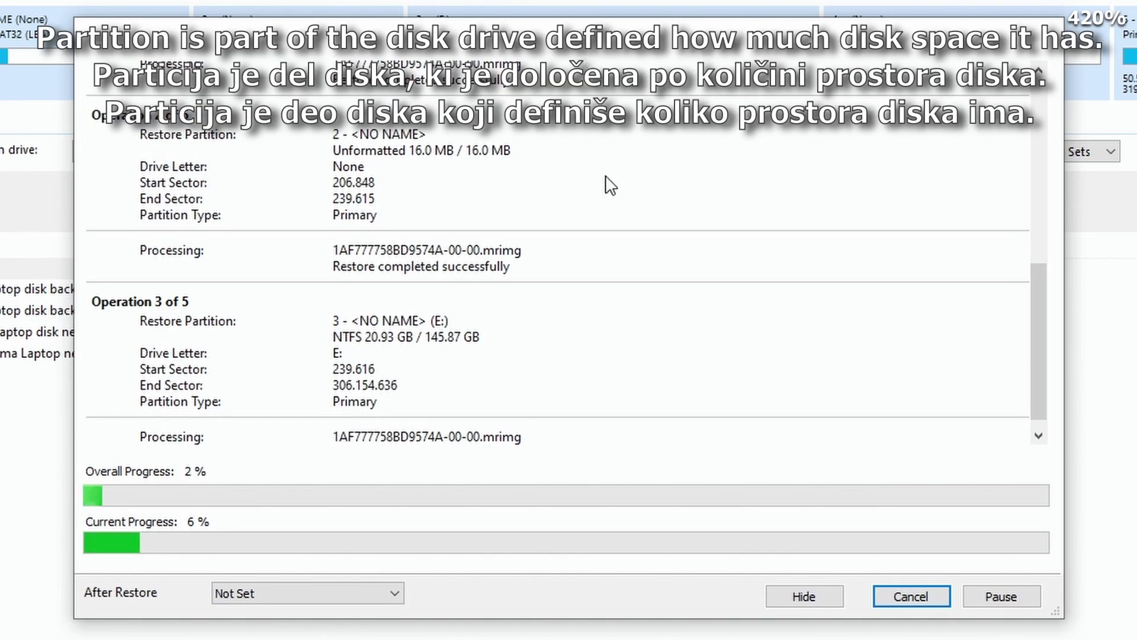
scroll(1031, 315, "up", 2)
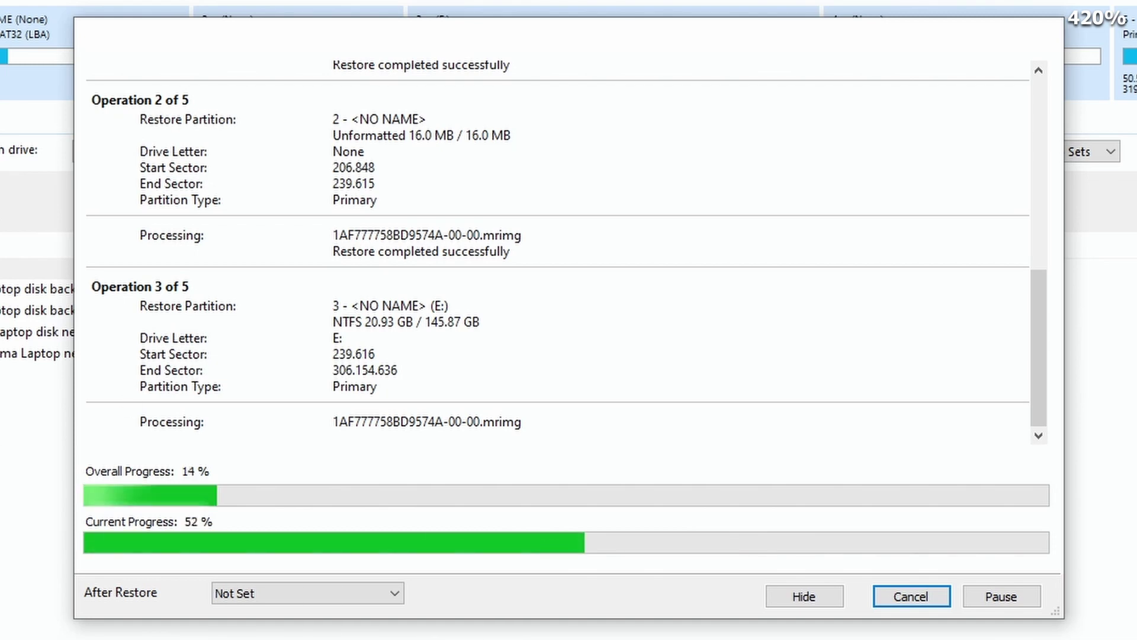
left_click_drag(1043, 338, 1048, 432)
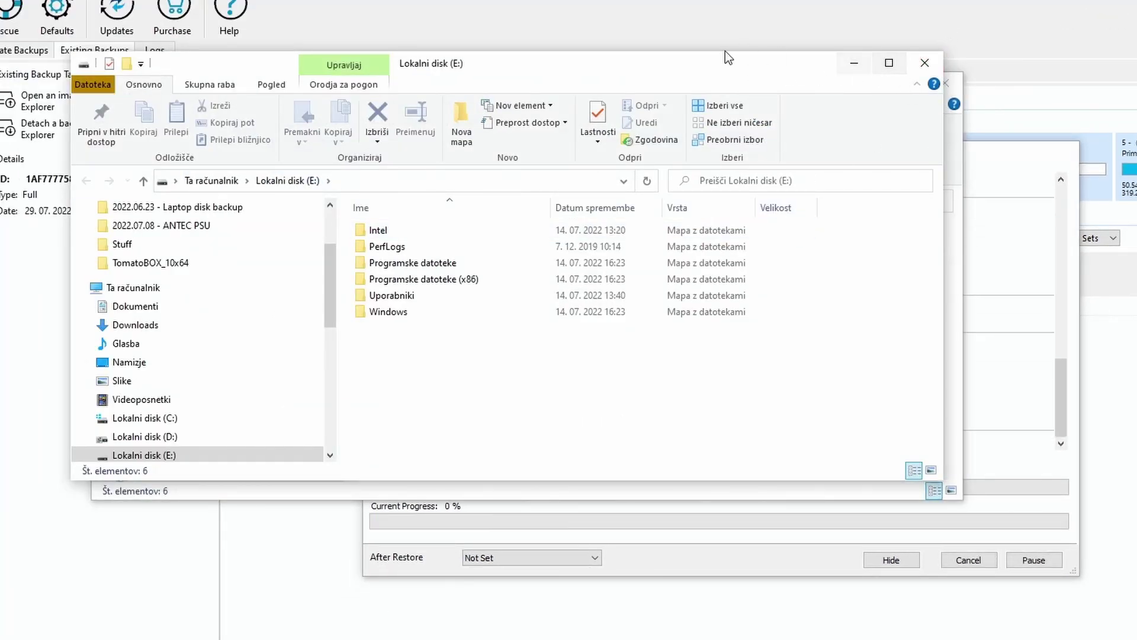
Step: Close the File Explorer windows for the restored drive, acknowledge the restore's completion and close its log
left_click(924, 63)
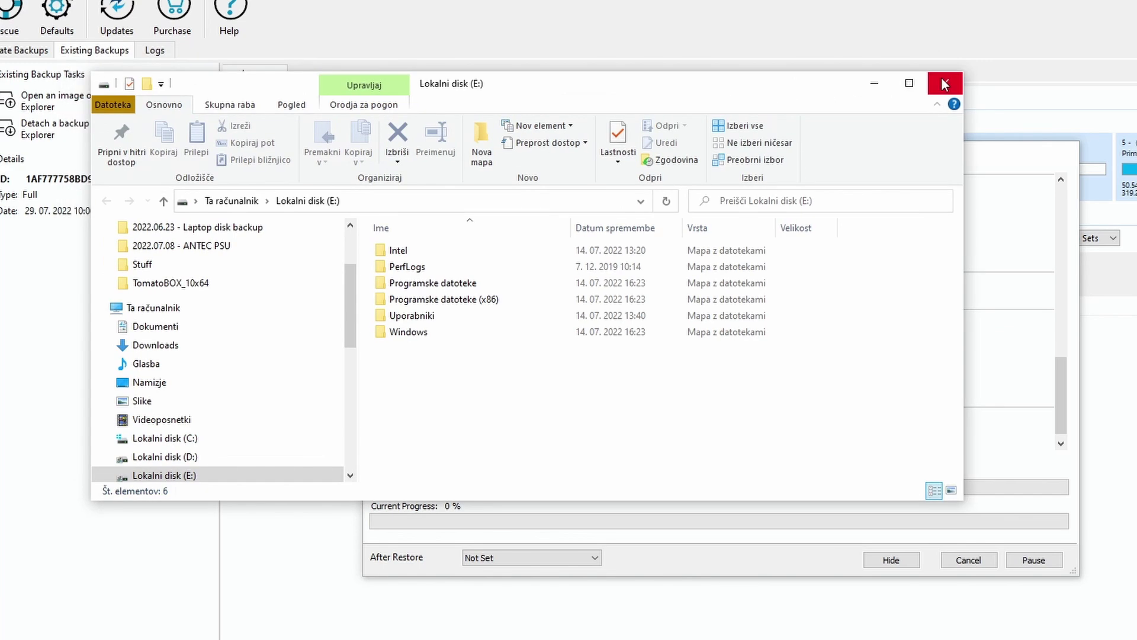
left_click(946, 83)
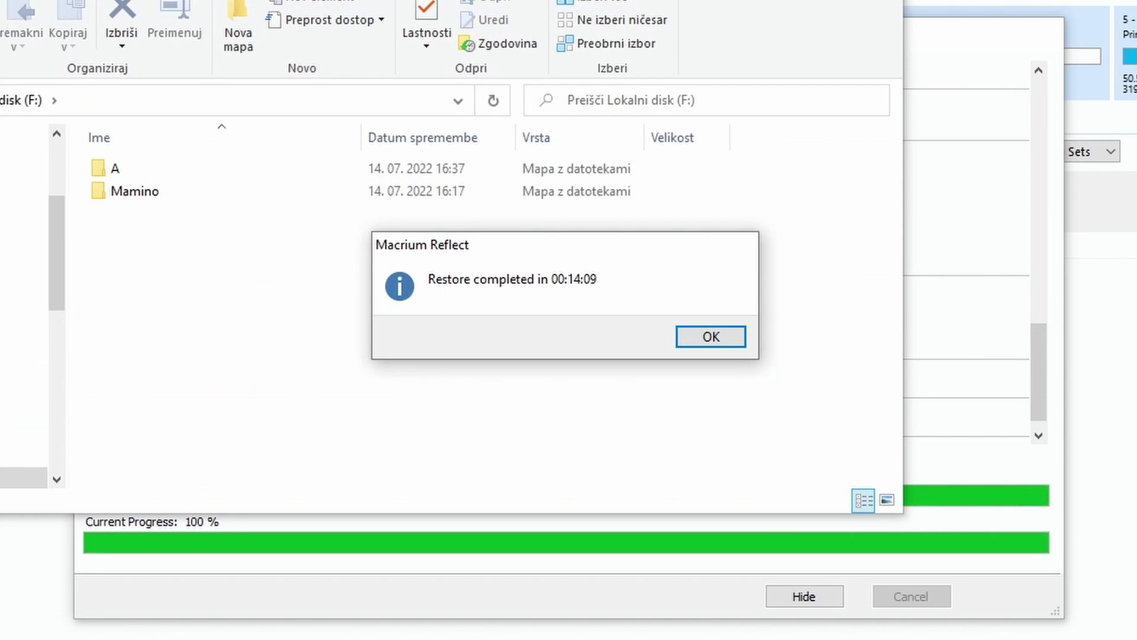
left_click(701, 342)
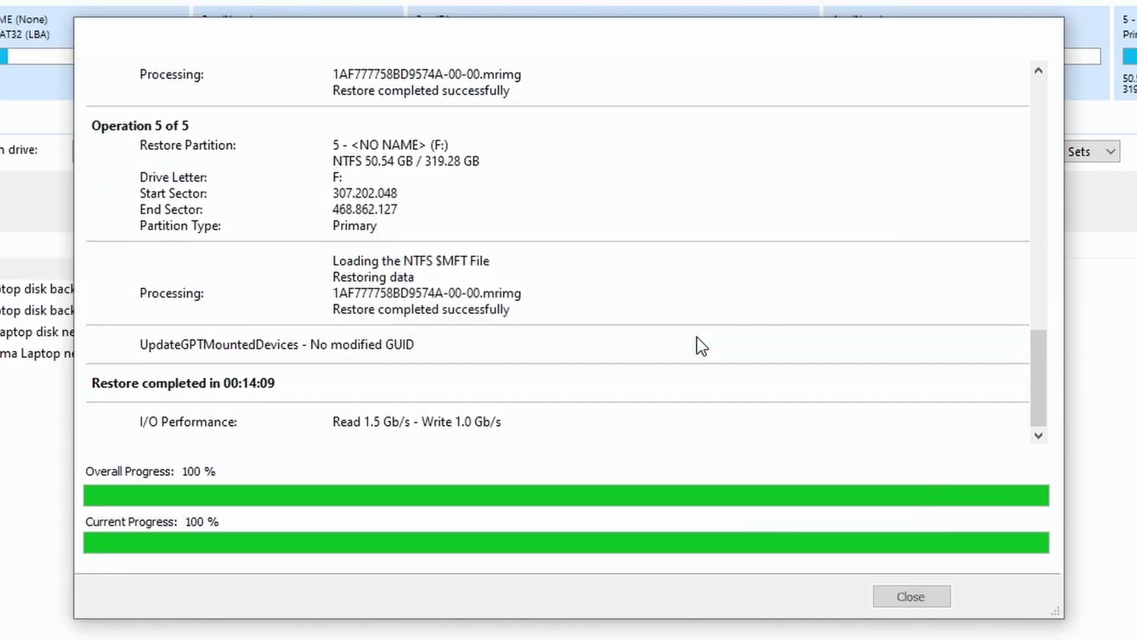
left_click(912, 597)
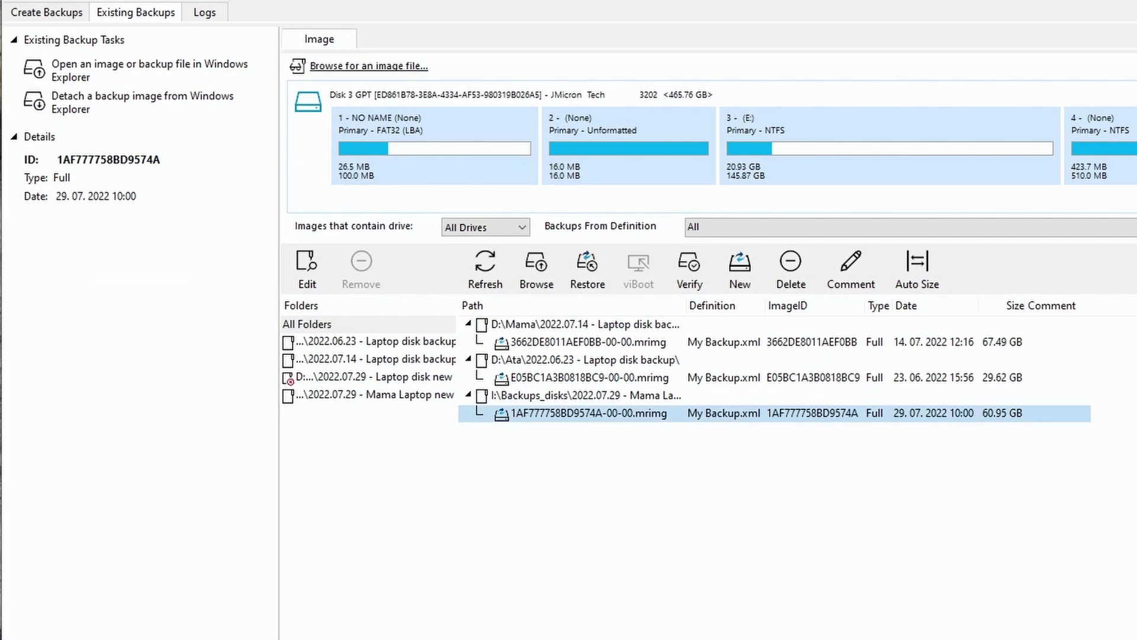
Step: Check the restored partitions among the local disks and safely eject External Disk 3.0
left_click(66, 16)
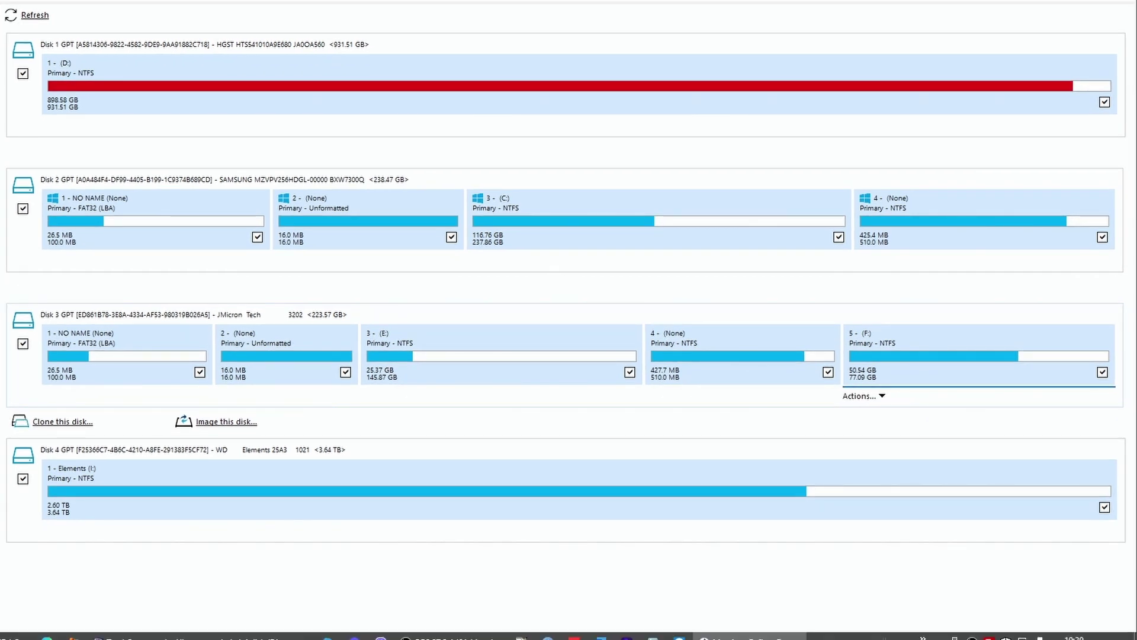
left_click(954, 608)
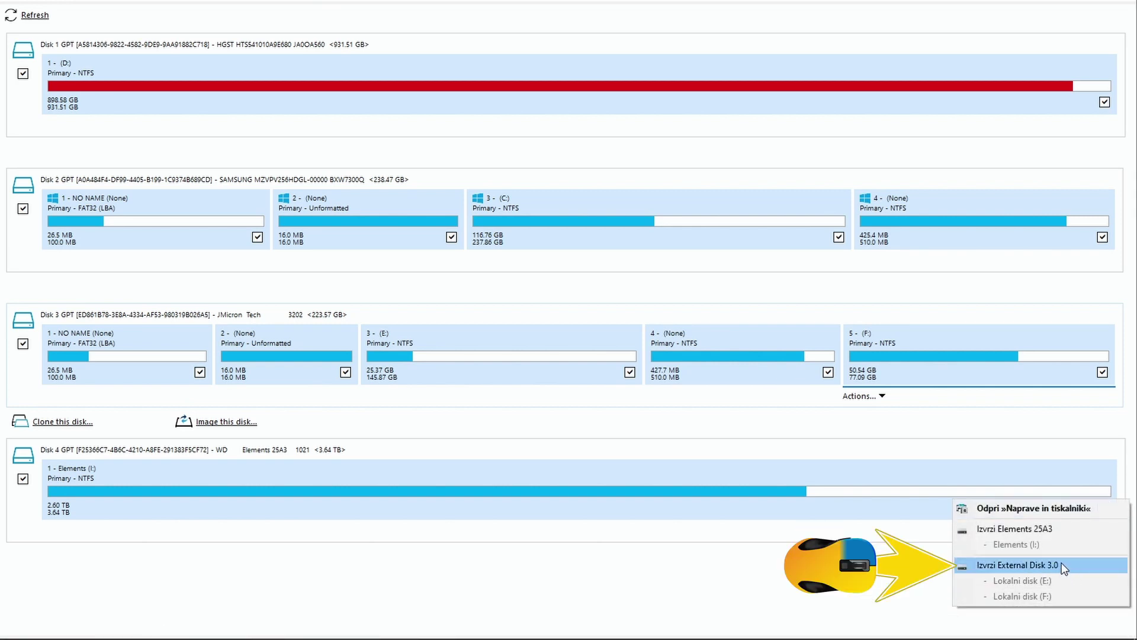
left_click(1017, 565)
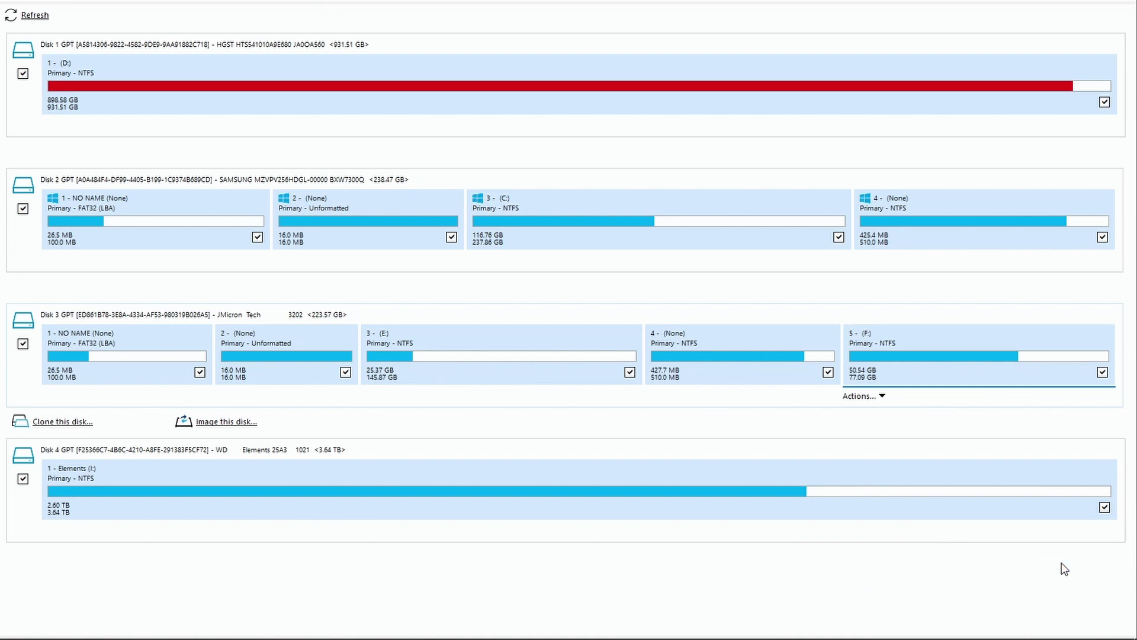
left_click(950, 604)
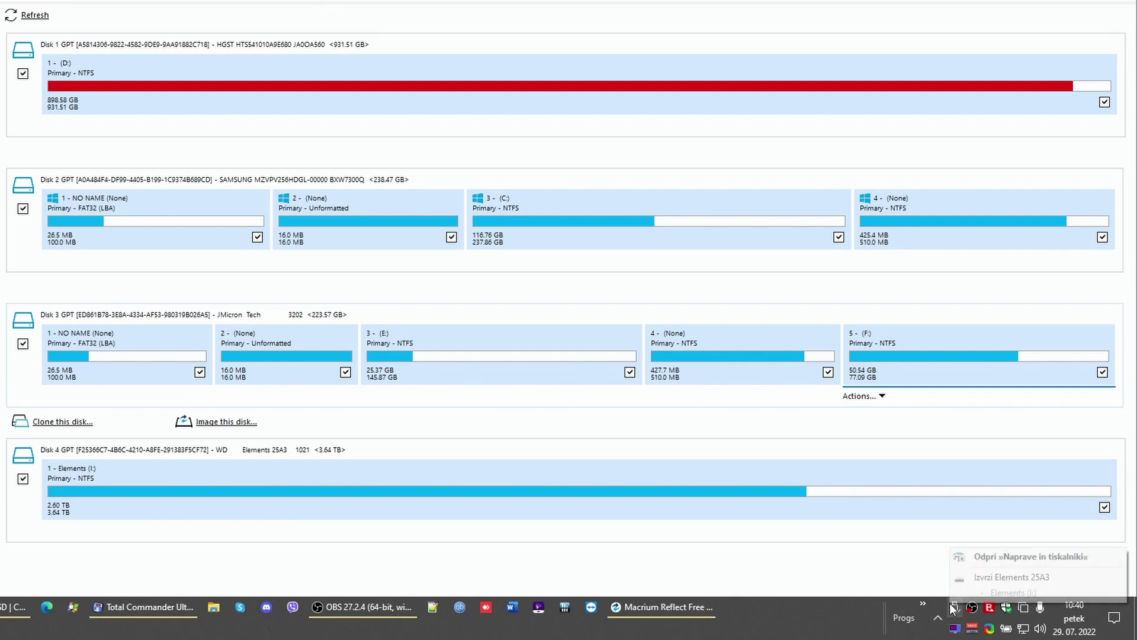